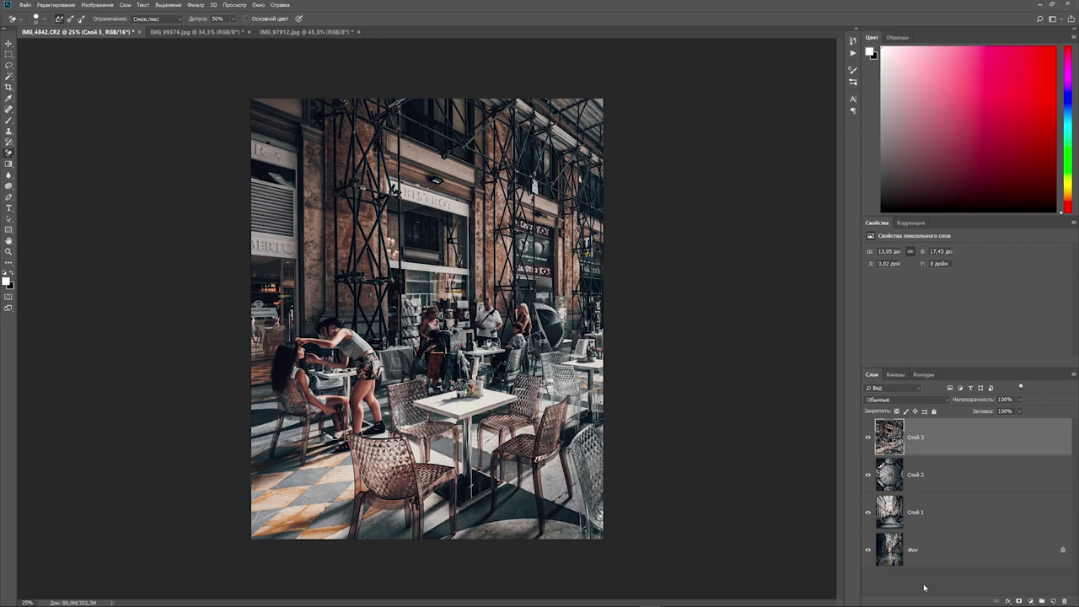
Hide the four photo layers one at a time from the topmost down to the background, and show them all again
left_click(870, 437)
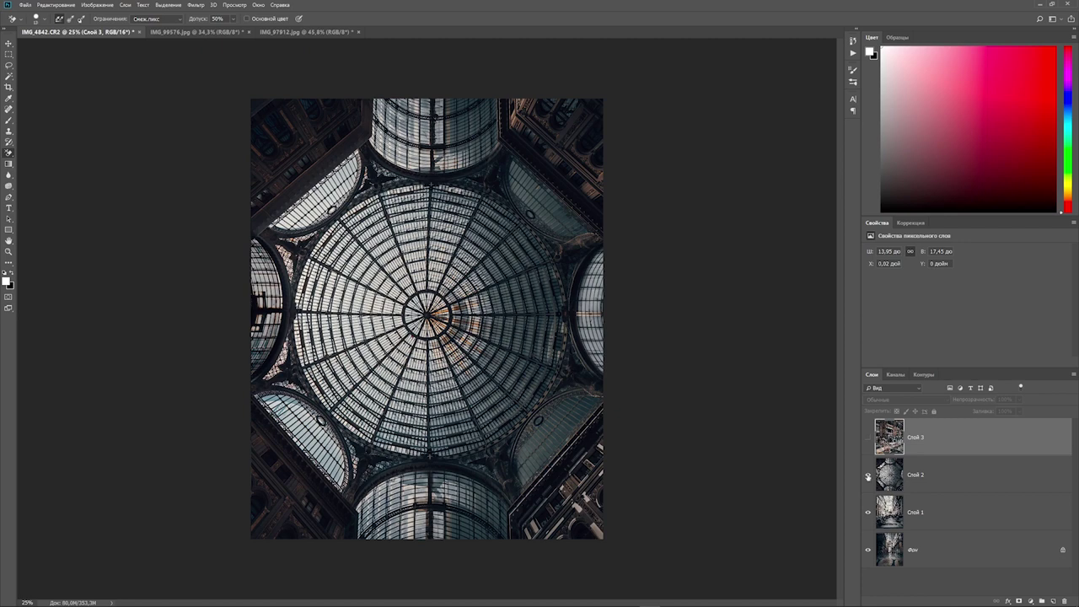
left_click(869, 476)
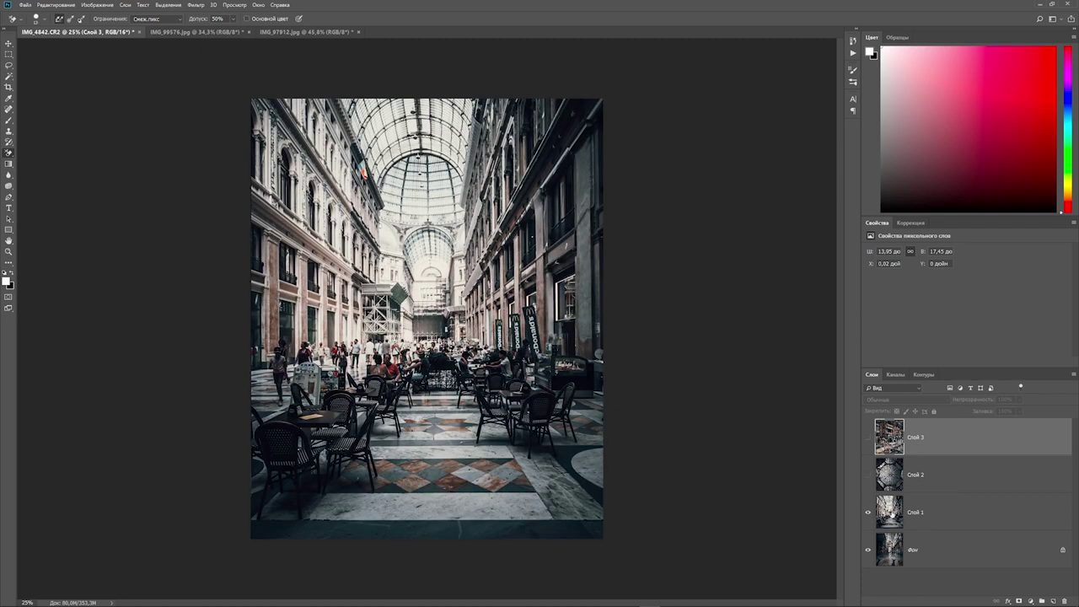
left_click(869, 512)
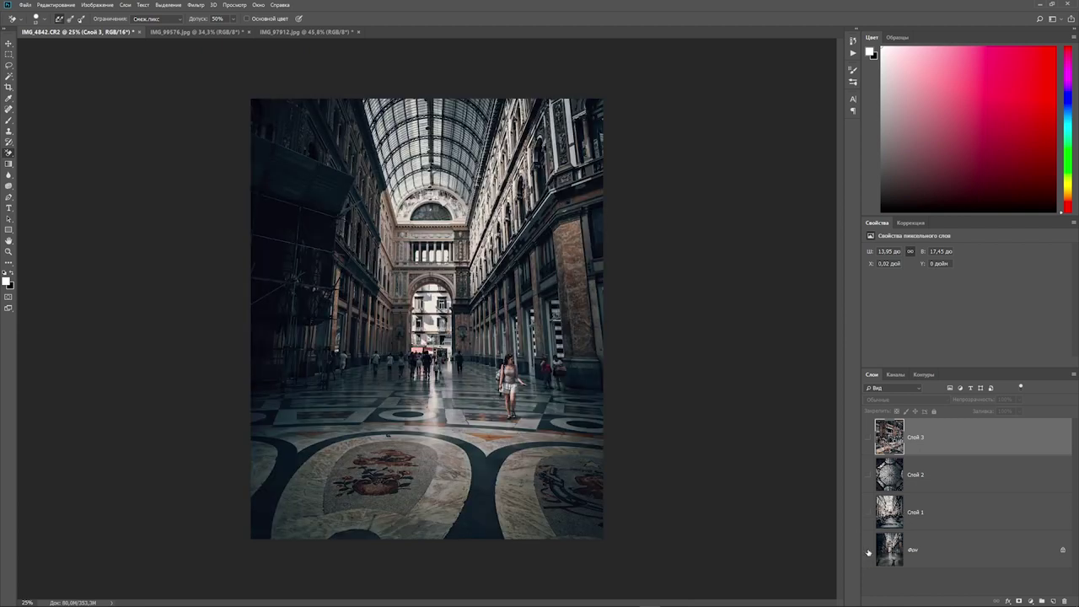
left_click(868, 551)
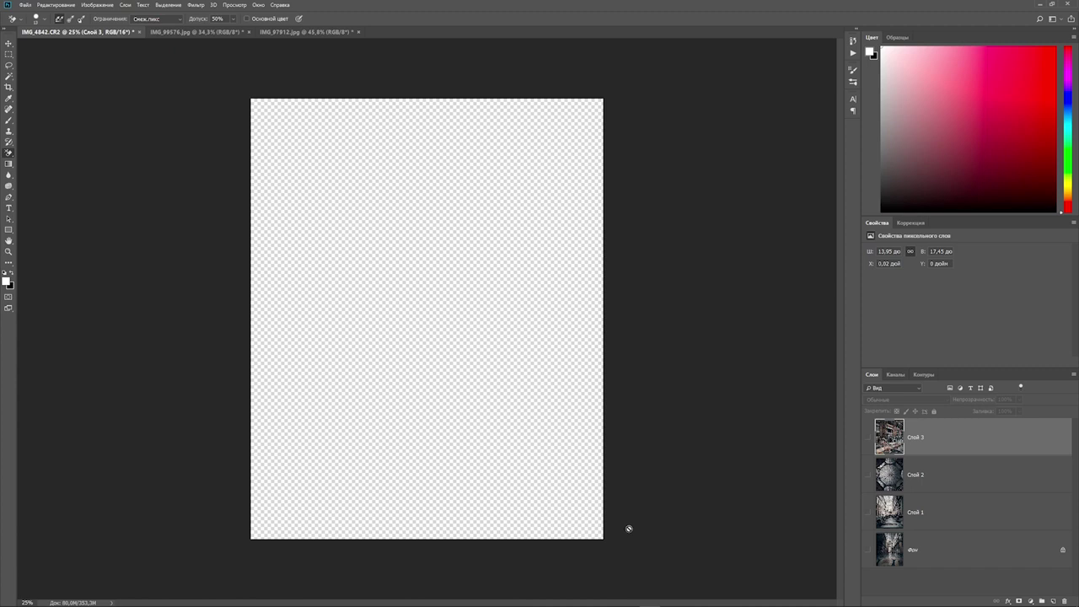
left_click(868, 550)
left_click(868, 512)
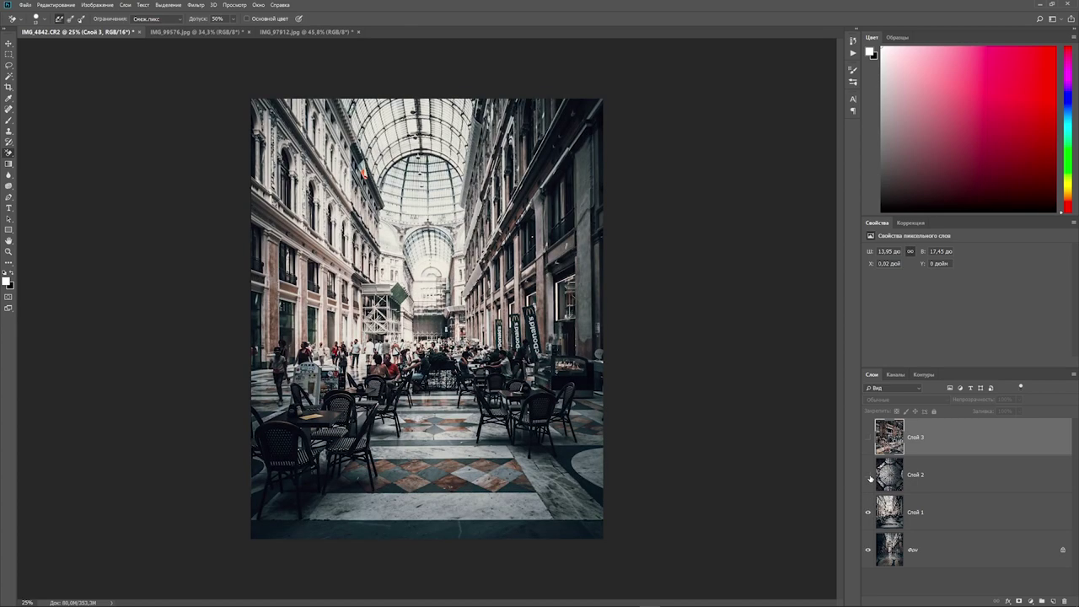
left_click(870, 475)
left_click(869, 437)
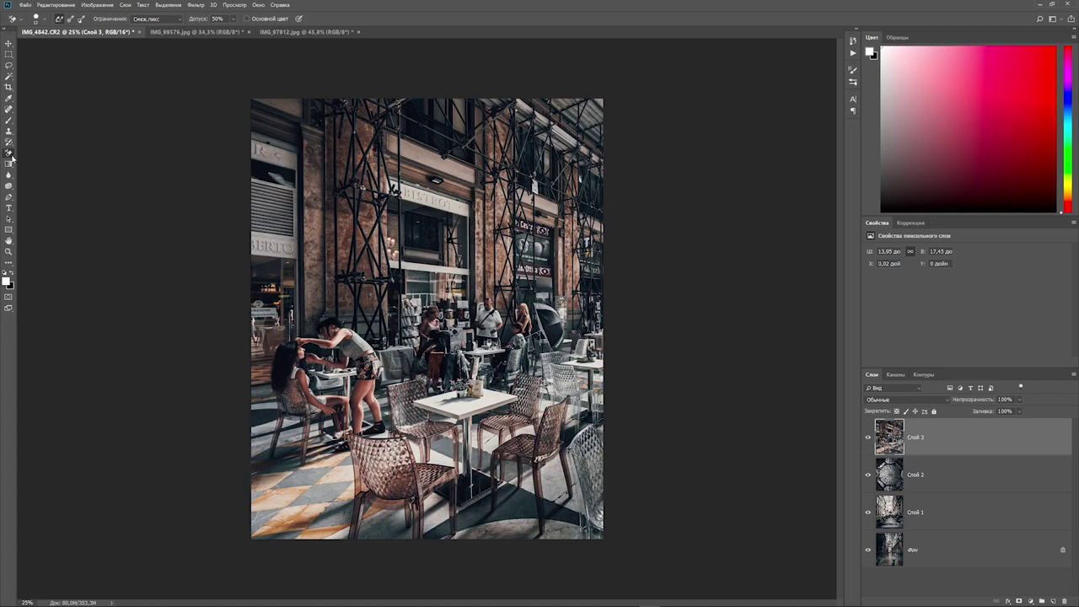
Try erasing a stroke across the middle of the photo on Слой 3 with the Eraser tool
right_click(12, 157)
left_click(20, 156)
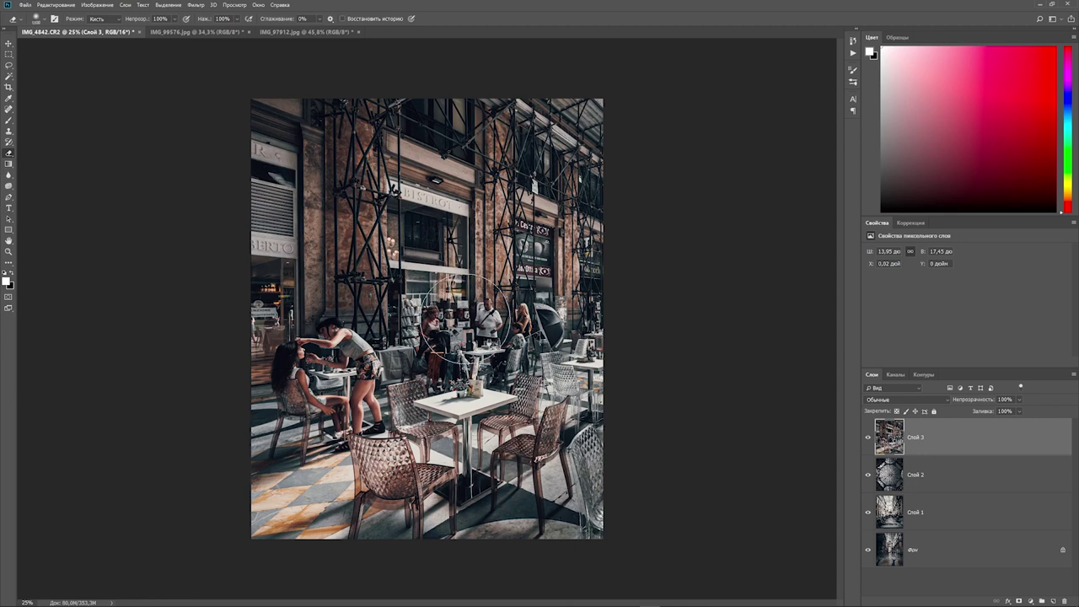
mouse_move(463, 312)
left_mouse_down()
mouse_move(396, 279)
mouse_move(456, 354)
mouse_move(426, 312)
left_mouse_up()
Set the opacity of Слой 3 and Слой 2 to 50% each, and select Слой 1
left_click(1005, 400)
type("50")
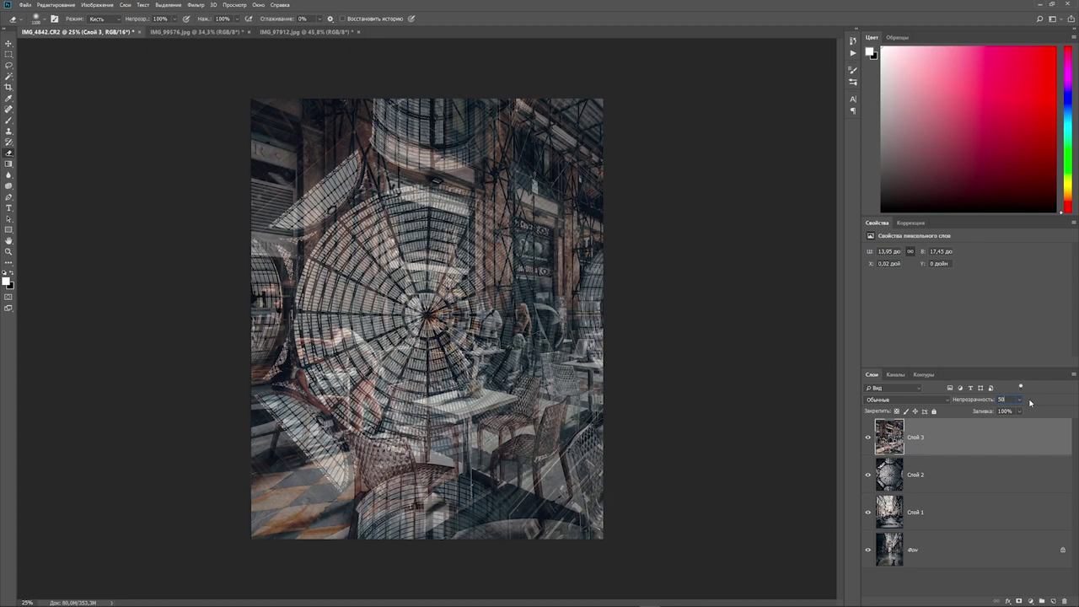
left_click(956, 481)
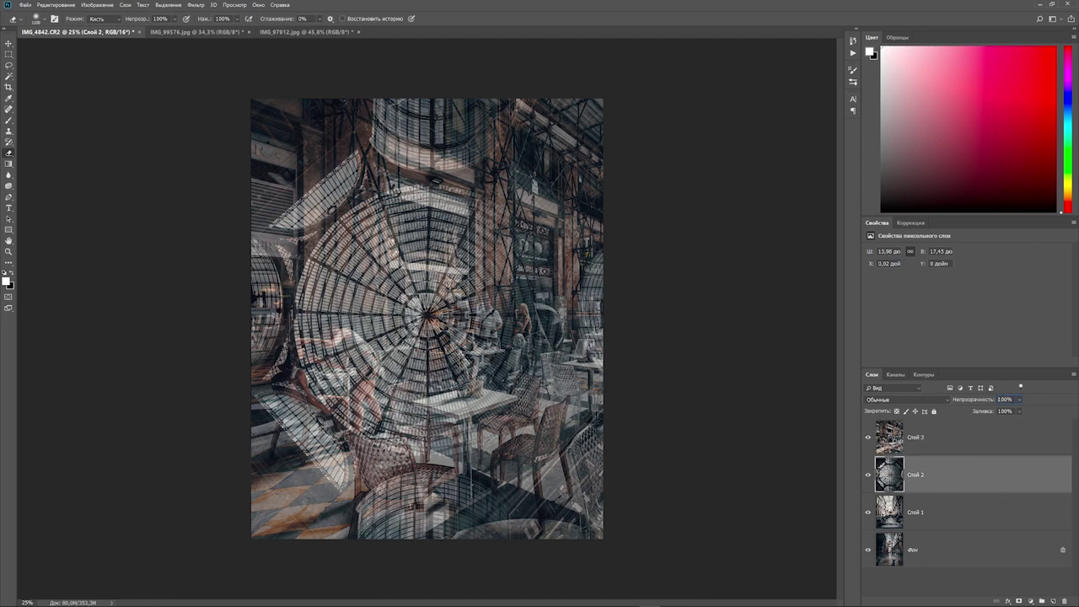
left_click(1008, 400)
type("50")
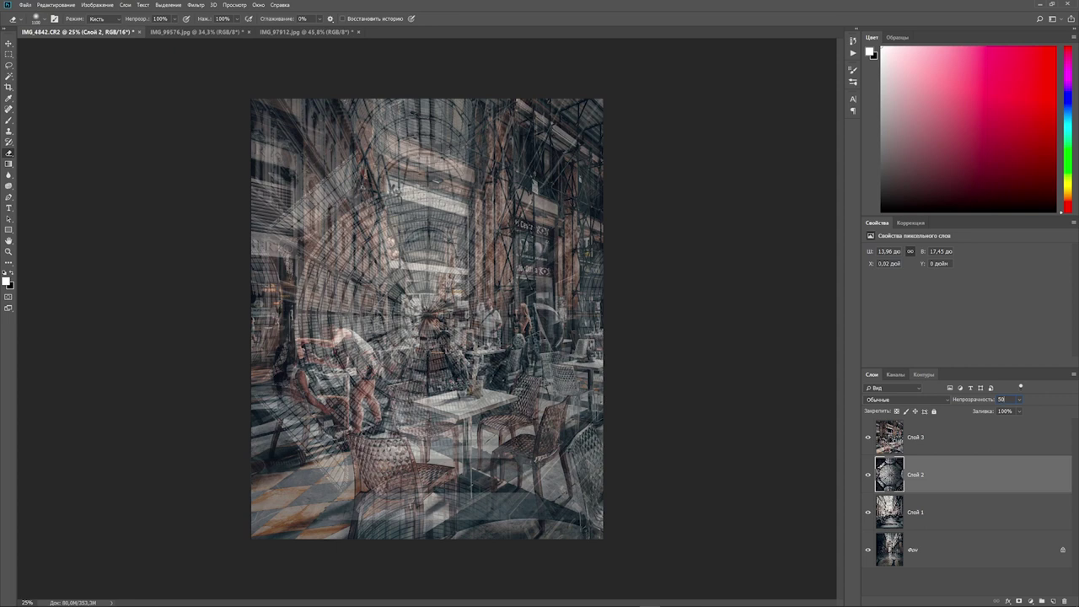
left_click(960, 514)
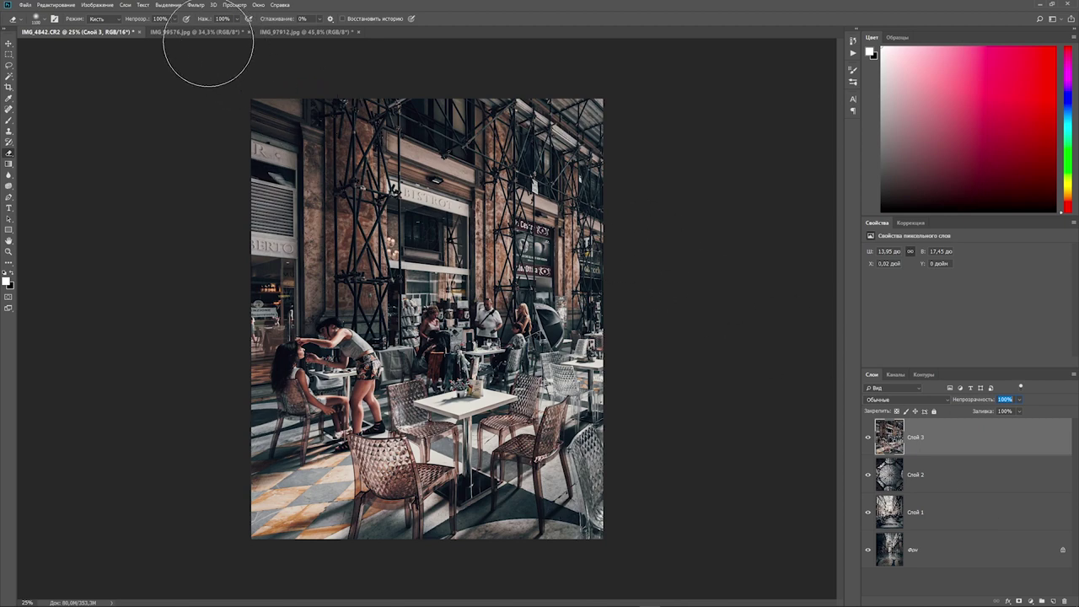
Switch to the bicycle photo IMG_99576.jpg and add a Hue/Saturation adjustment layer above its background
left_click(199, 32)
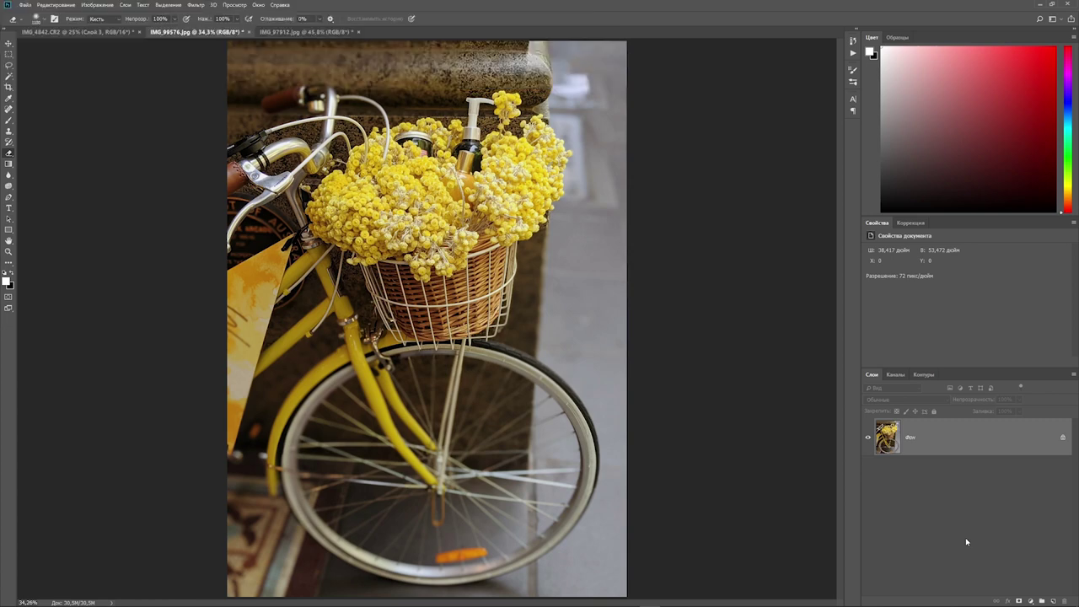
left_click(1032, 601)
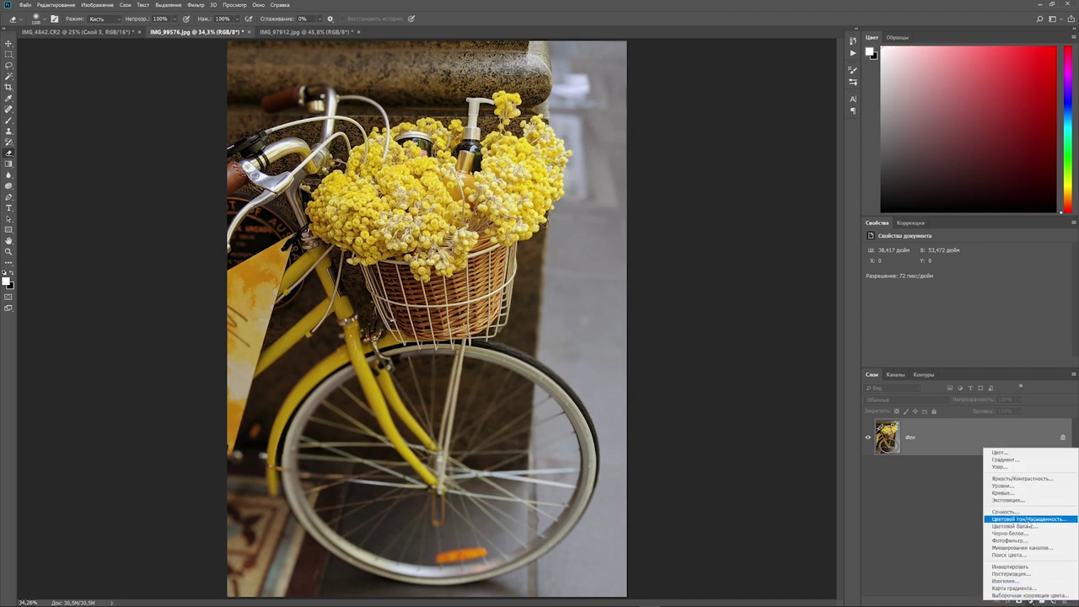
left_click(1030, 520)
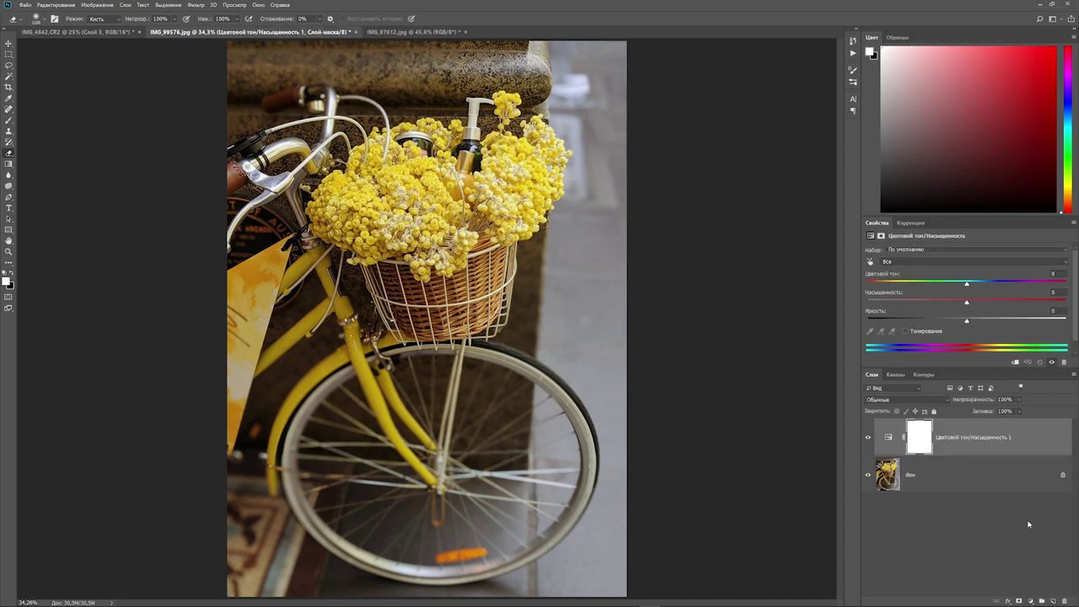
Sample the yellow bicycle frame and set the yellows to hue -27, saturation +5 and lightness -6
left_click(871, 264)
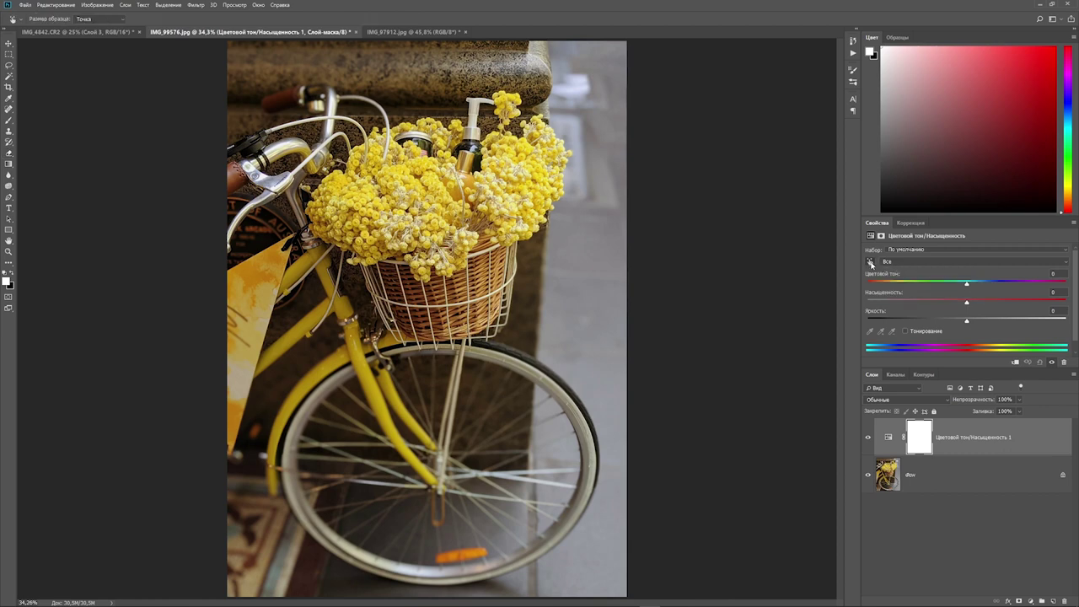
left_click(289, 344)
left_click_drag(968, 286, 961, 322)
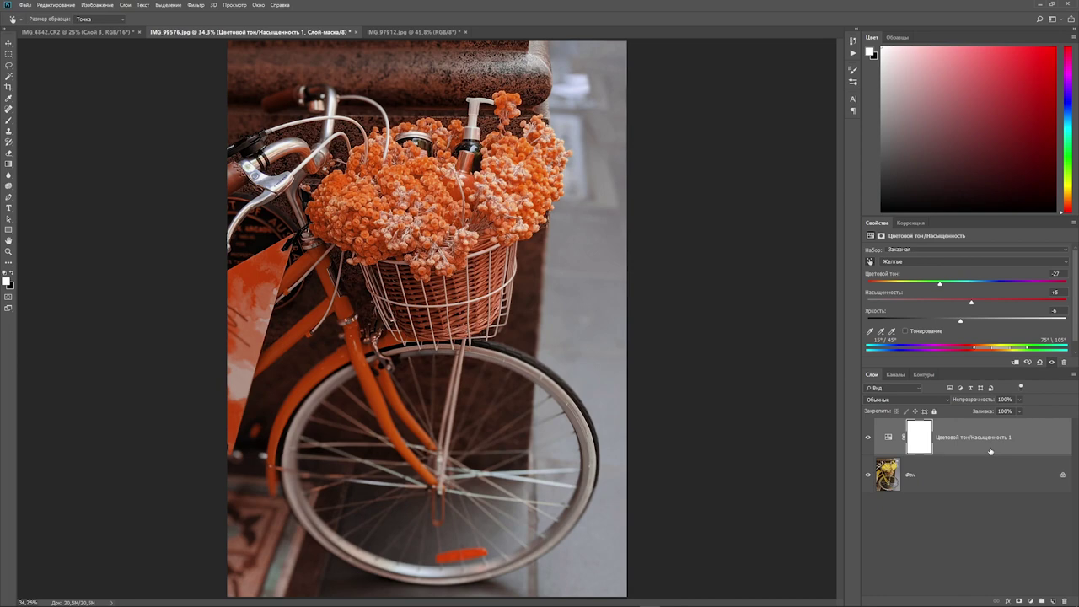
Select the Hue/Saturation layer's mask, invert it to black, and invert it back to white
key("e")
left_click(888, 437)
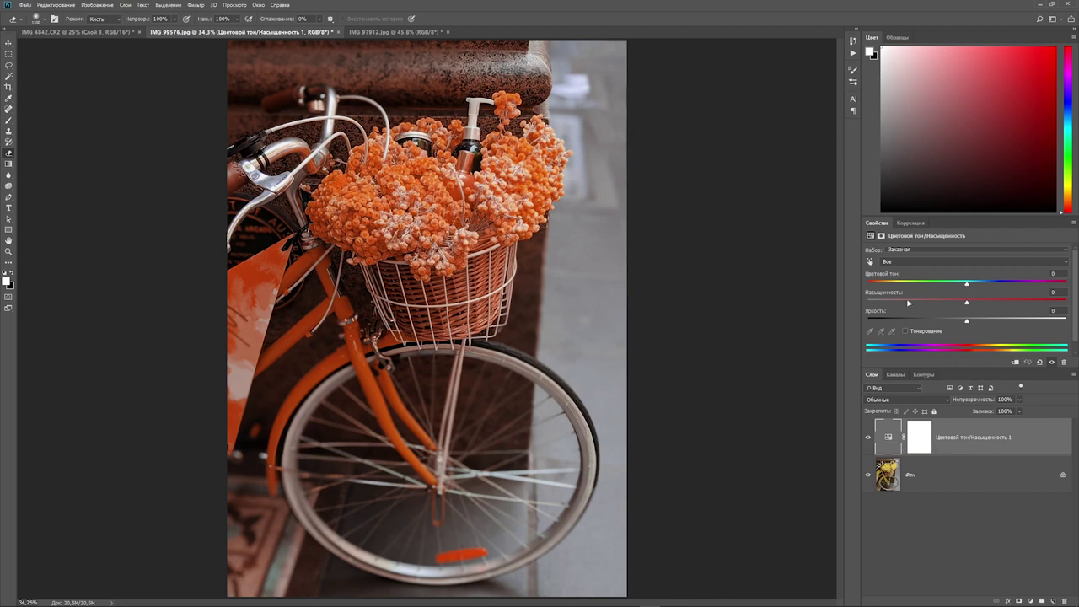
left_click(921, 438)
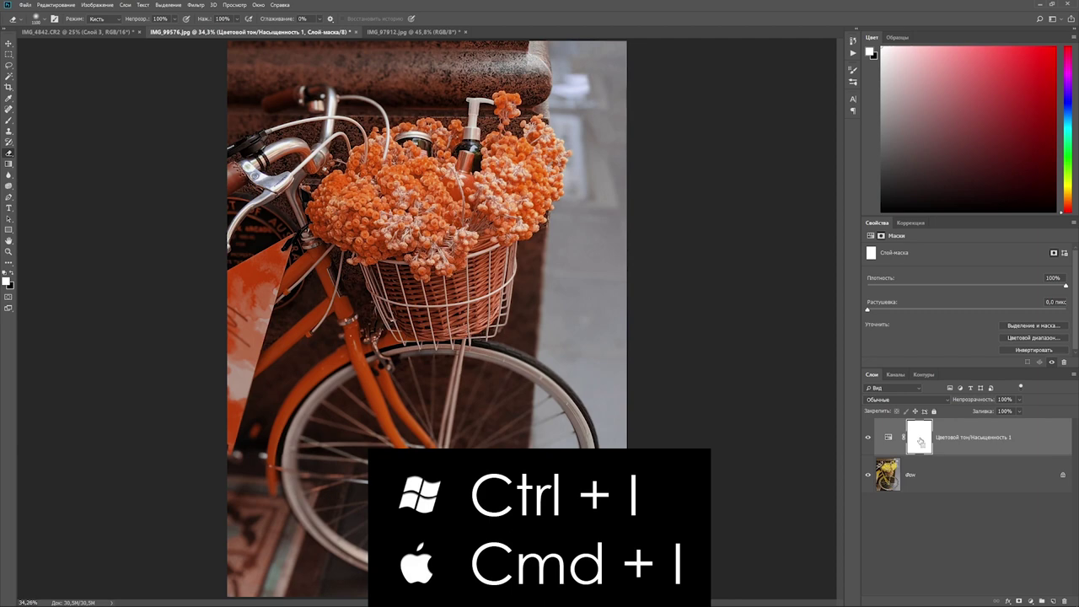
key("ctrl+i")
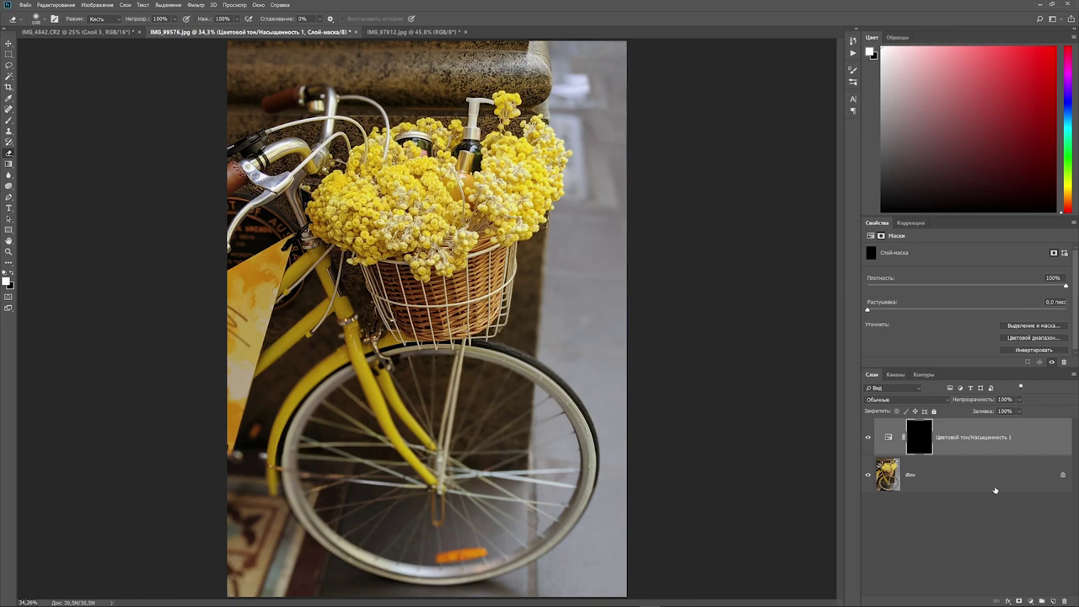
key("ctrl+i")
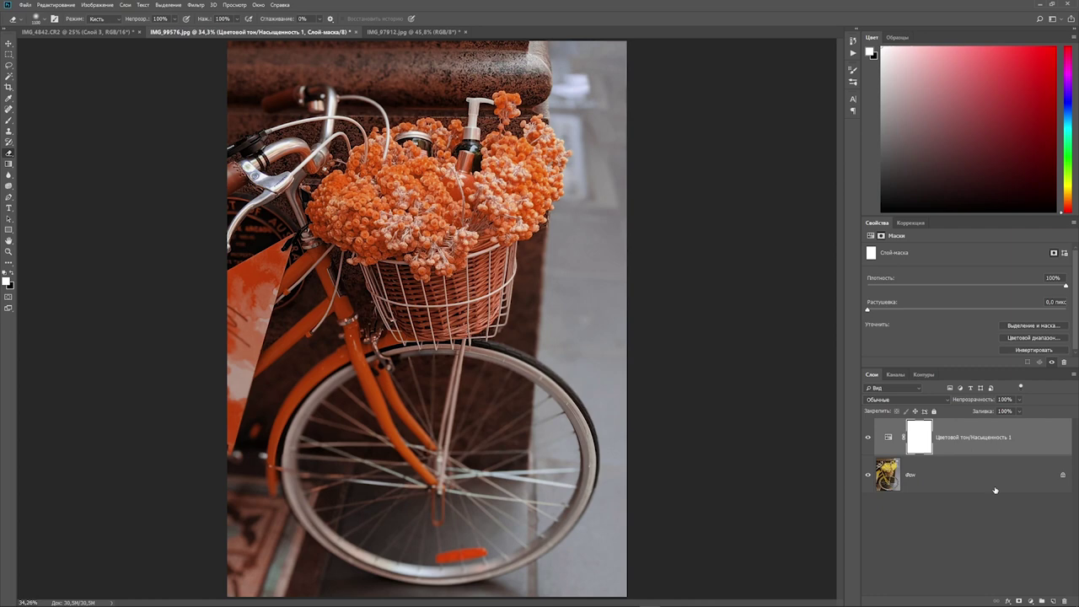
Paint over the flowers in the bicycle basket on the mask with an enlarged soft round black brush to restore their yellow
left_click(9, 120)
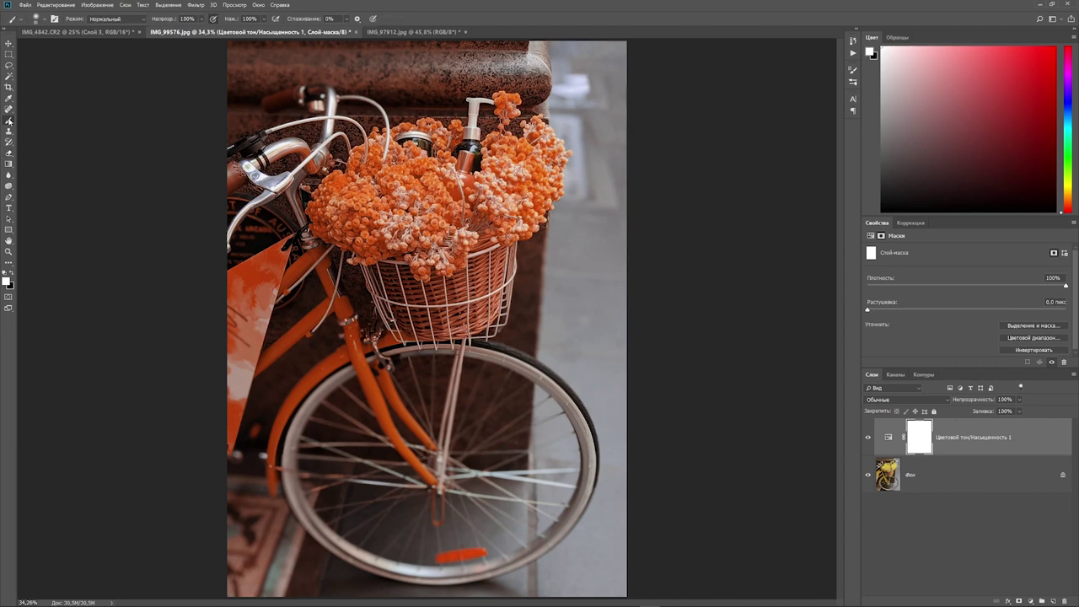
left_click(36, 17)
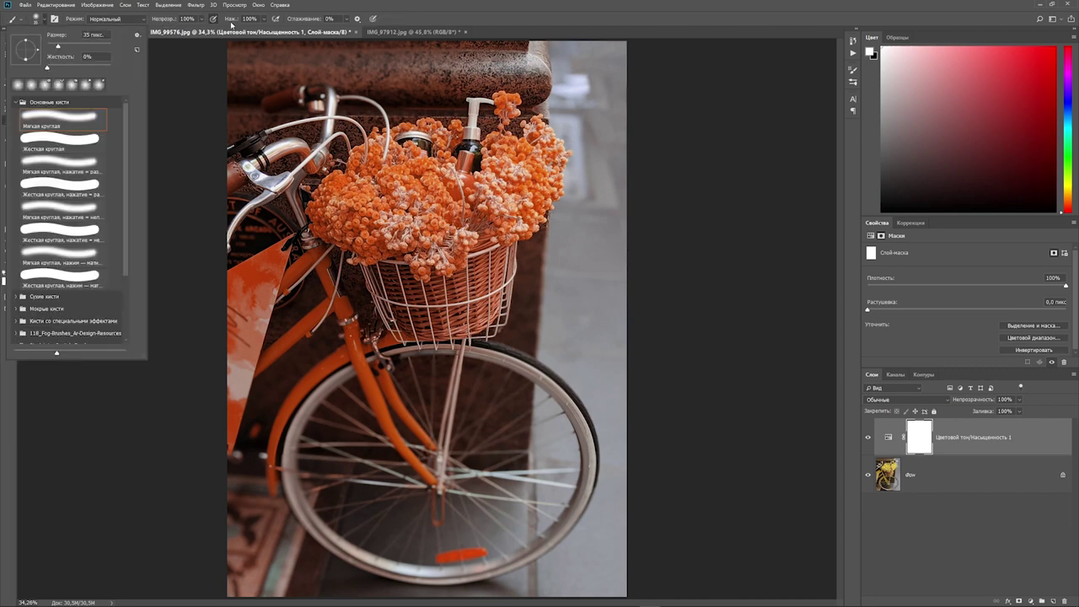
key("Escape")
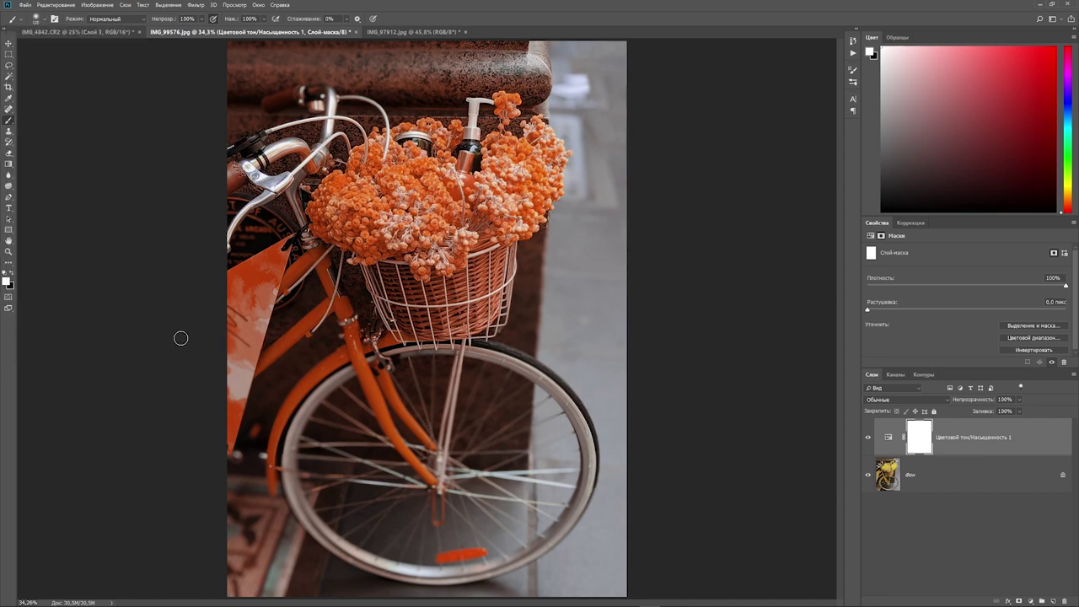
key("bracketright")
key("bracketright")
key("bracketright")
key("bracketright")
key("bracketright")
left_click(10, 275)
mouse_move(329, 227)
left_mouse_down()
mouse_move(371, 211)
mouse_move(405, 169)
mouse_move(354, 194)
left_mouse_up()
mouse_move(506, 181)
left_mouse_down()
mouse_move(527, 199)
mouse_move(473, 173)
mouse_move(454, 128)
mouse_move(445, 165)
mouse_move(438, 121)
mouse_move(376, 139)
mouse_move(352, 171)
mouse_move(354, 158)
left_mouse_up()
left_click_drag(506, 120, 505, 98)
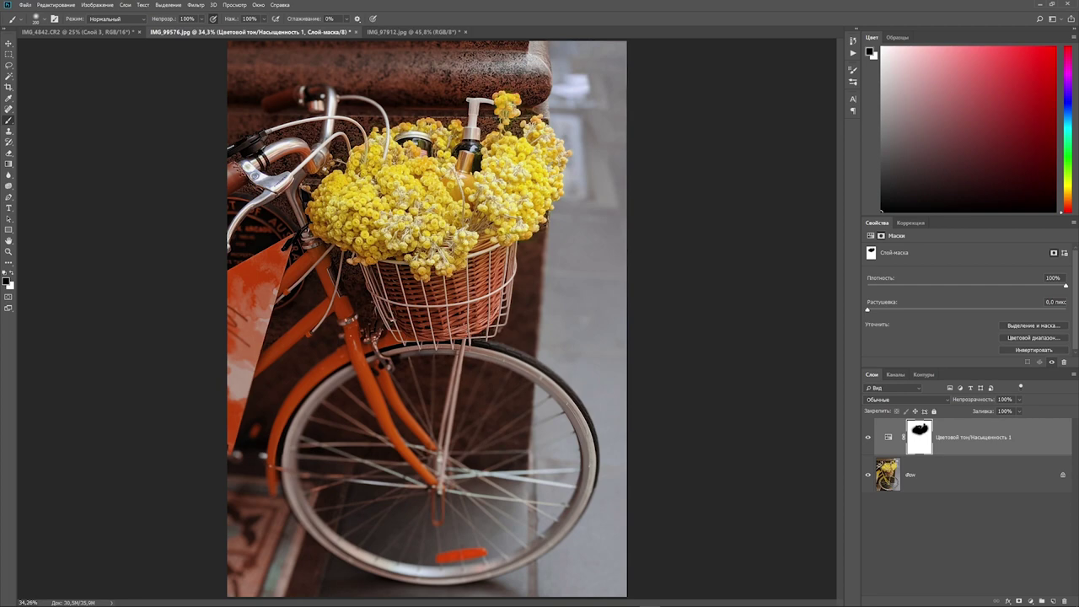
Compare the bicycle photo with the Hue/Saturation adjustment hidden and shown, twice
left_click(869, 440)
left_click(868, 441)
left_click(868, 440)
left_click(869, 439)
left_click(8, 45)
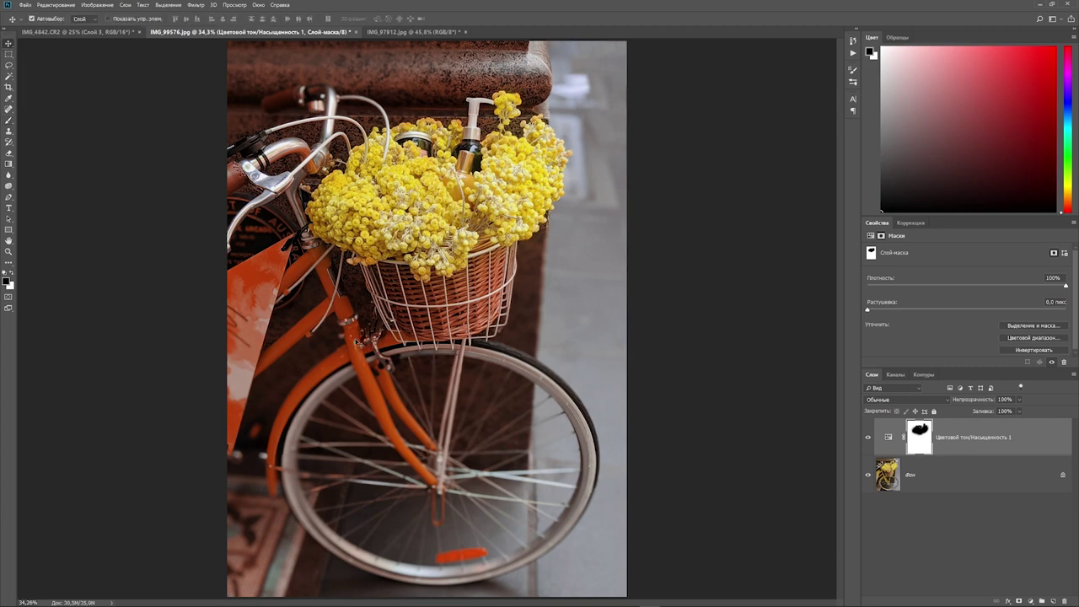
left_click_drag(363, 344, 332, 328)
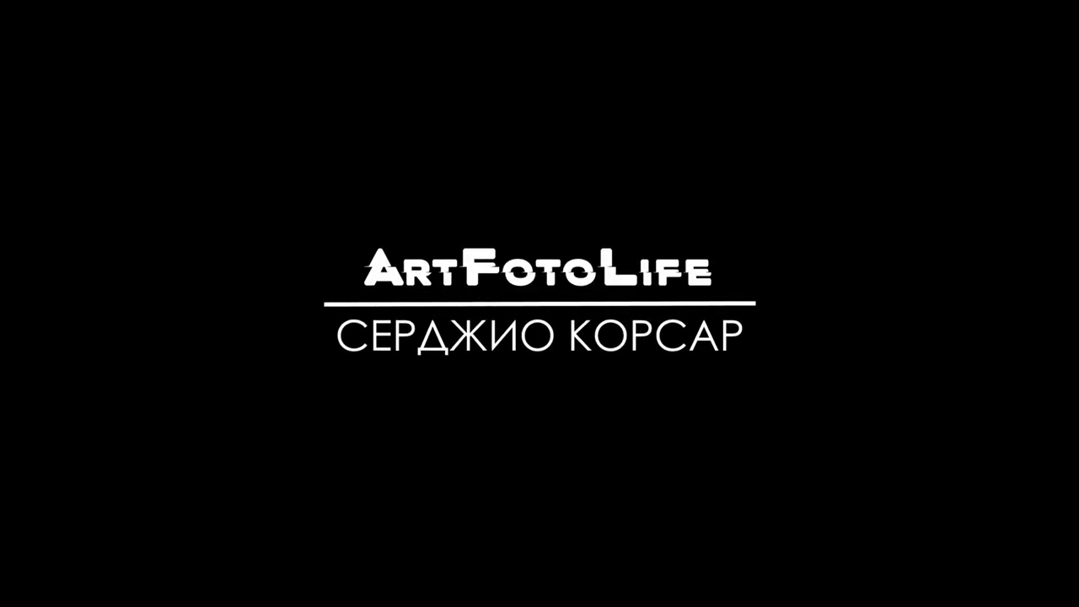
Switch to the flower photo IMG_97912.jpg and add a Hue/Saturation adjustment layer above its background
key("ctrl+Tab")
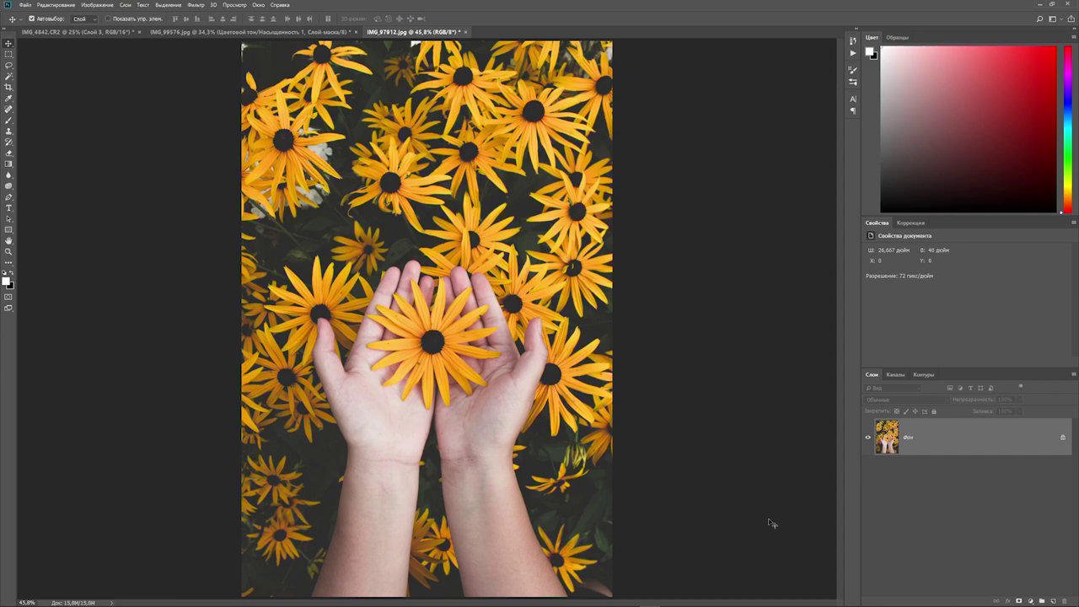
left_click(1030, 602)
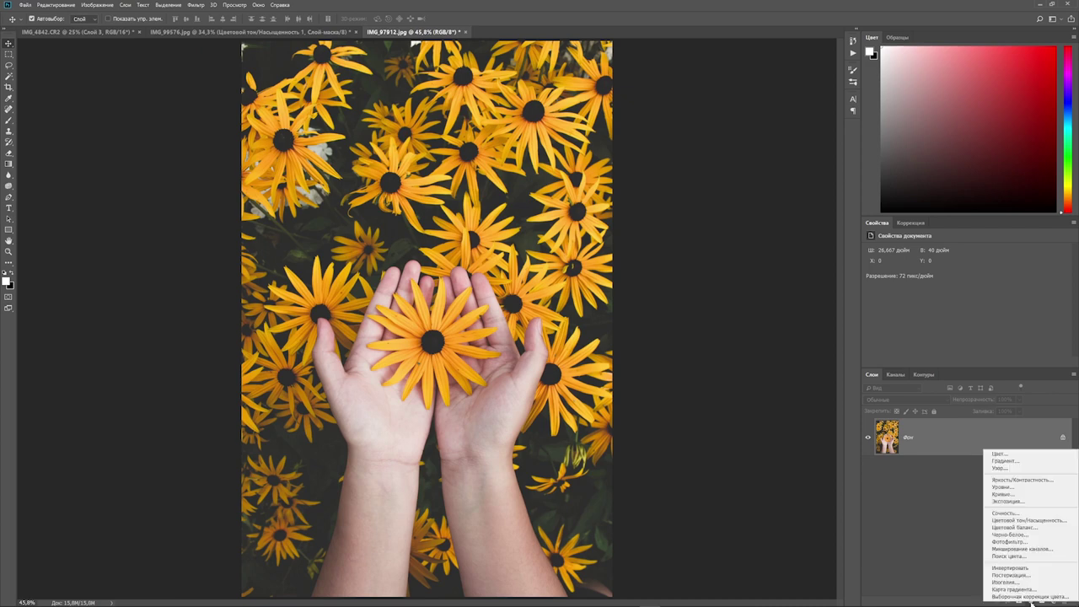
left_click(1023, 523)
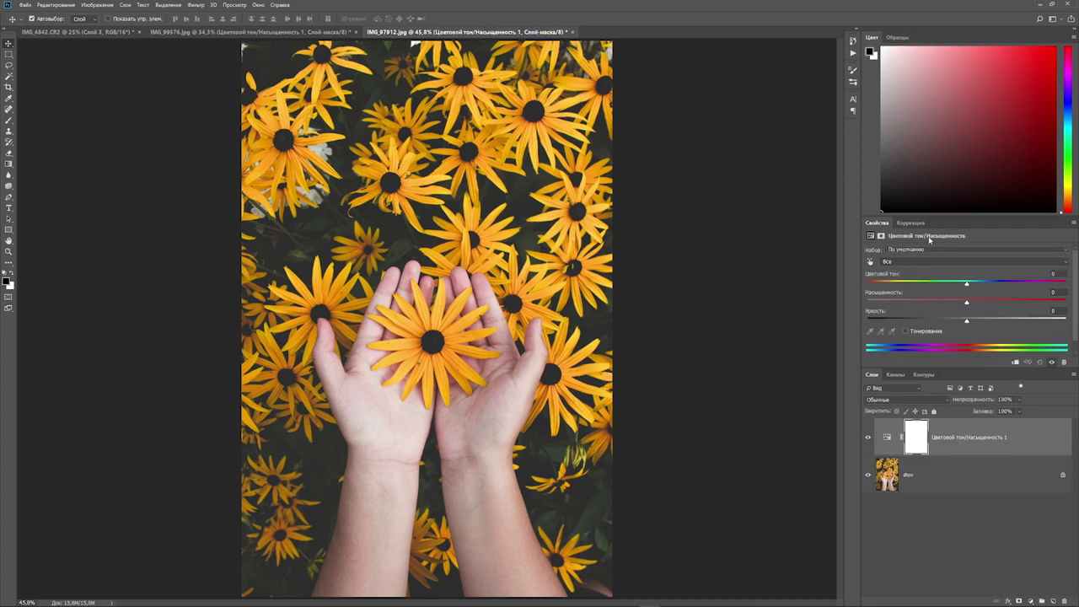
Sample a petal of the flower held in the hands and set the yellows to hue -37 and saturation +18
left_click(871, 262)
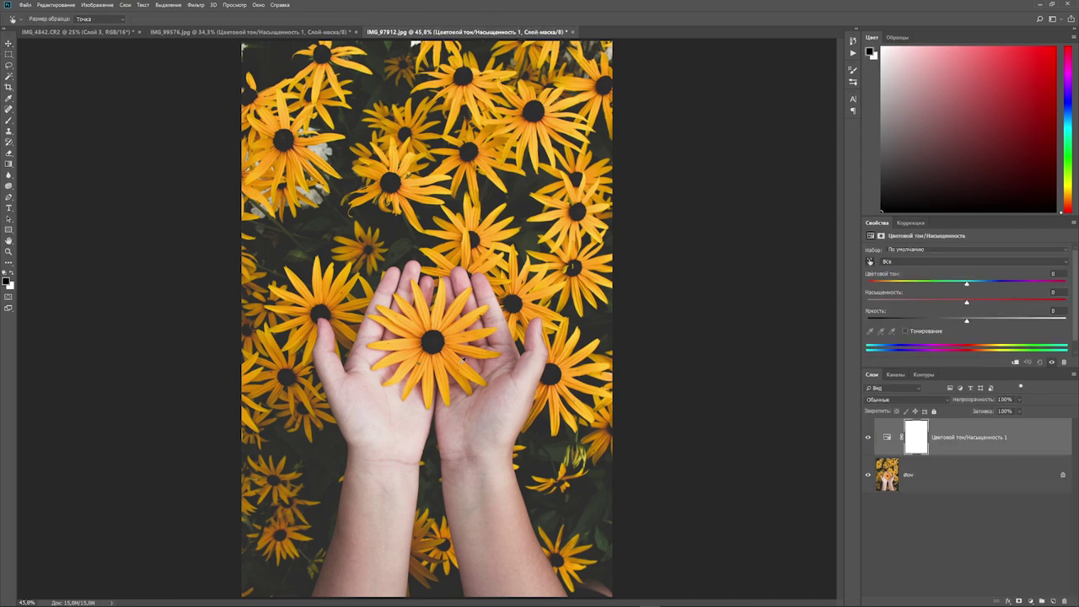
left_click(462, 360)
left_click_drag(968, 283, 983, 303)
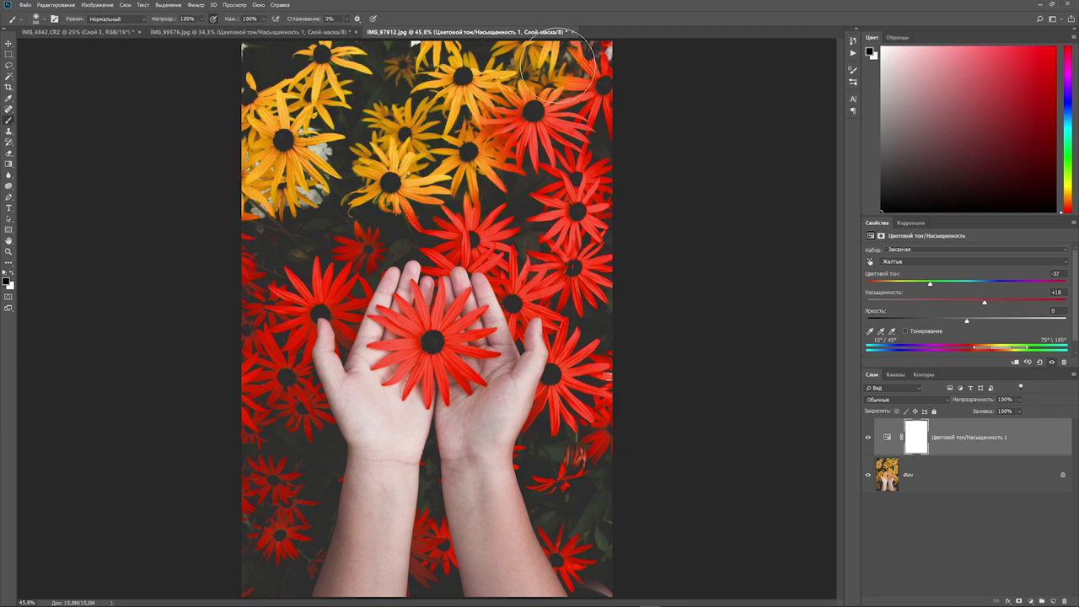
Paint the mask black around the hands so only the held flower stays red, and compare with the adjustment hidden and shown
mouse_move(540, 168)
left_mouse_down()
mouse_move(607, 139)
mouse_move(582, 93)
mouse_move(586, 52)
mouse_move(506, 211)
mouse_move(286, 253)
mouse_move(236, 349)
mouse_move(241, 549)
mouse_move(265, 543)
mouse_move(272, 447)
mouse_move(304, 337)
mouse_move(405, 245)
mouse_move(590, 320)
mouse_move(460, 506)
left_mouse_up()
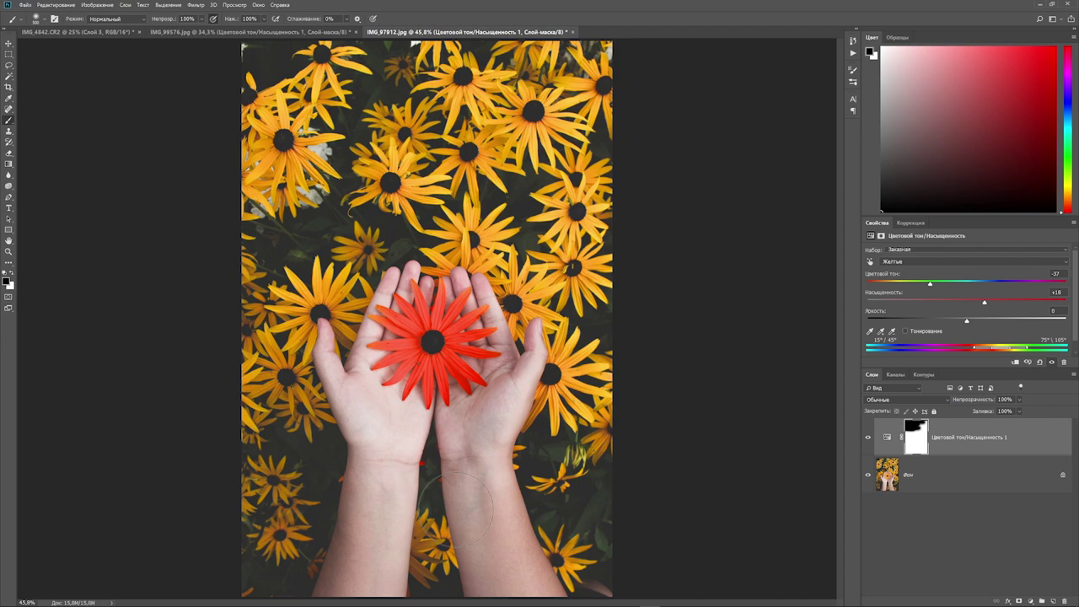
left_click(868, 438)
left_click(869, 439)
left_click(869, 439)
left_click(869, 438)
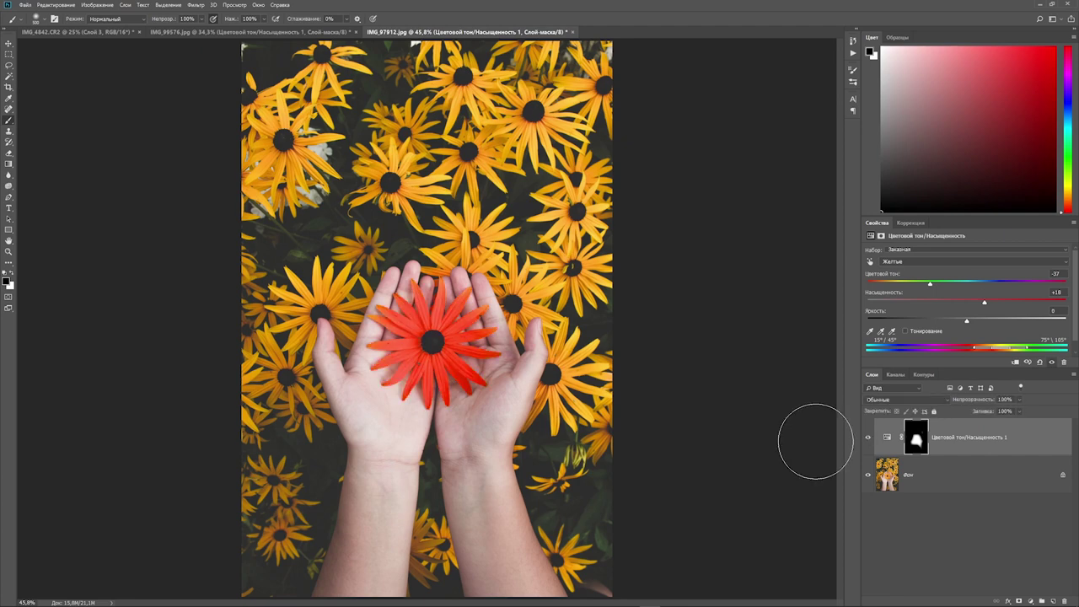
Return to the bicycle photo IMG_99576.jpg and delete its Hue/Saturation adjustment layer
left_click(251, 32)
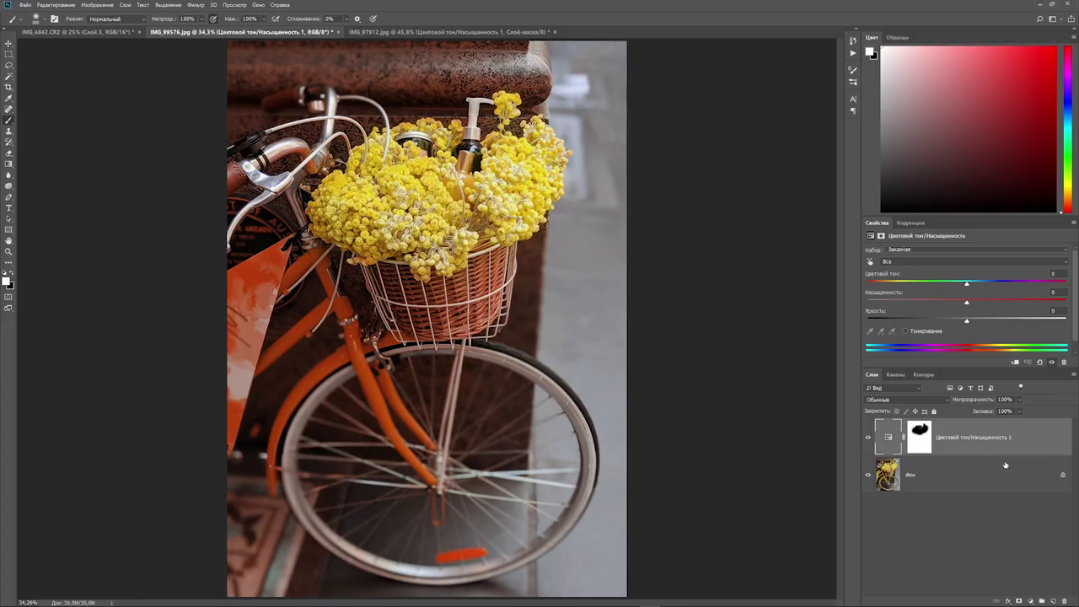
key("Delete")
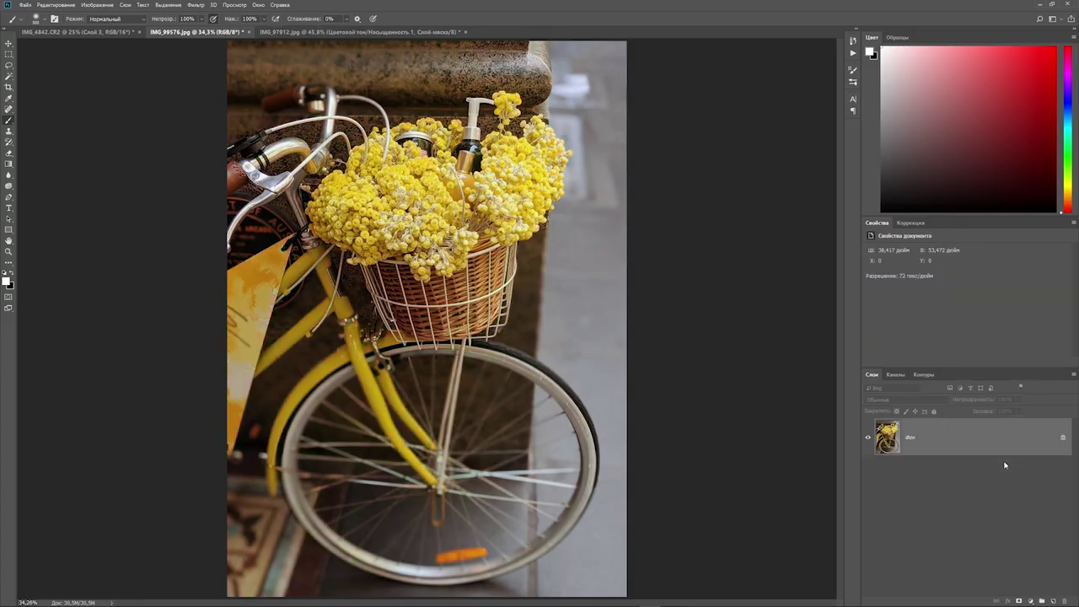
Add a Hue/Saturation adjustment layer to the bicycle photo, sample a yellow area and set the yellows' hue to -24
left_click(1031, 601)
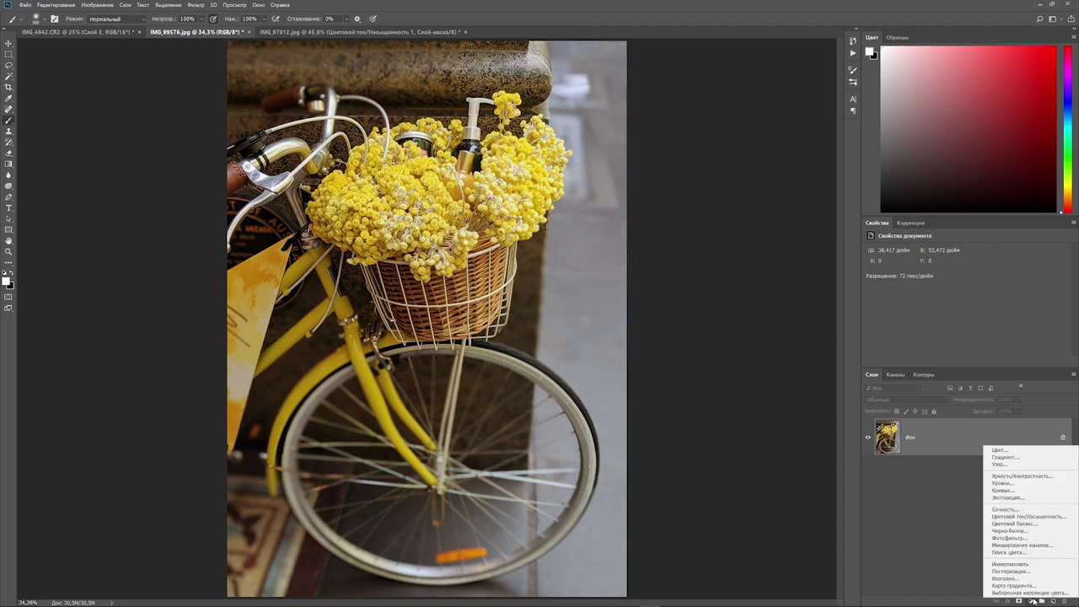
left_click(1027, 516)
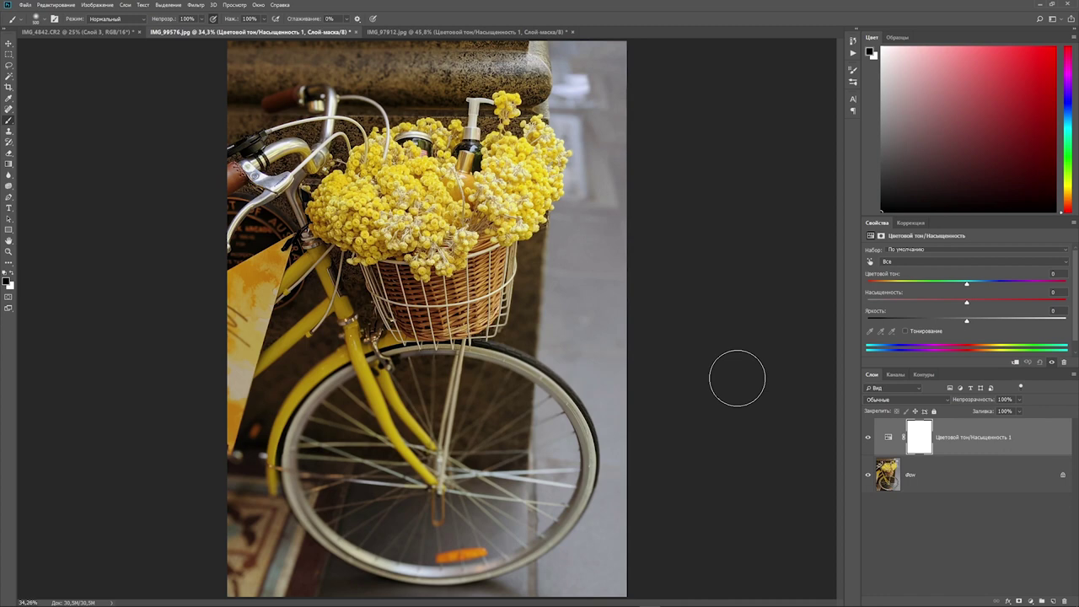
left_click(870, 262)
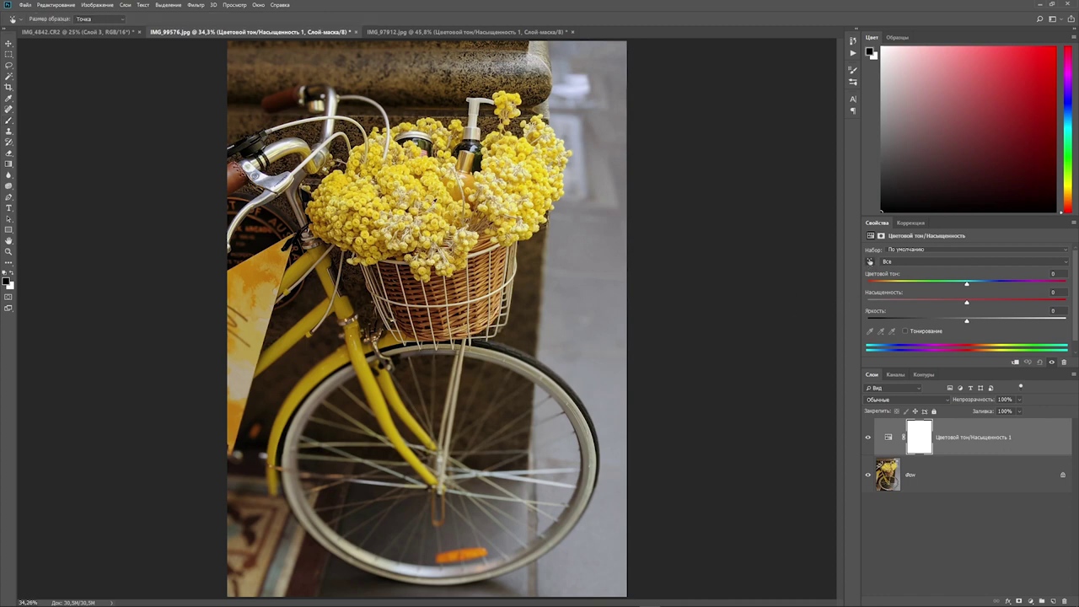
key("alt+4")
left_click_drag(968, 285, 944, 284)
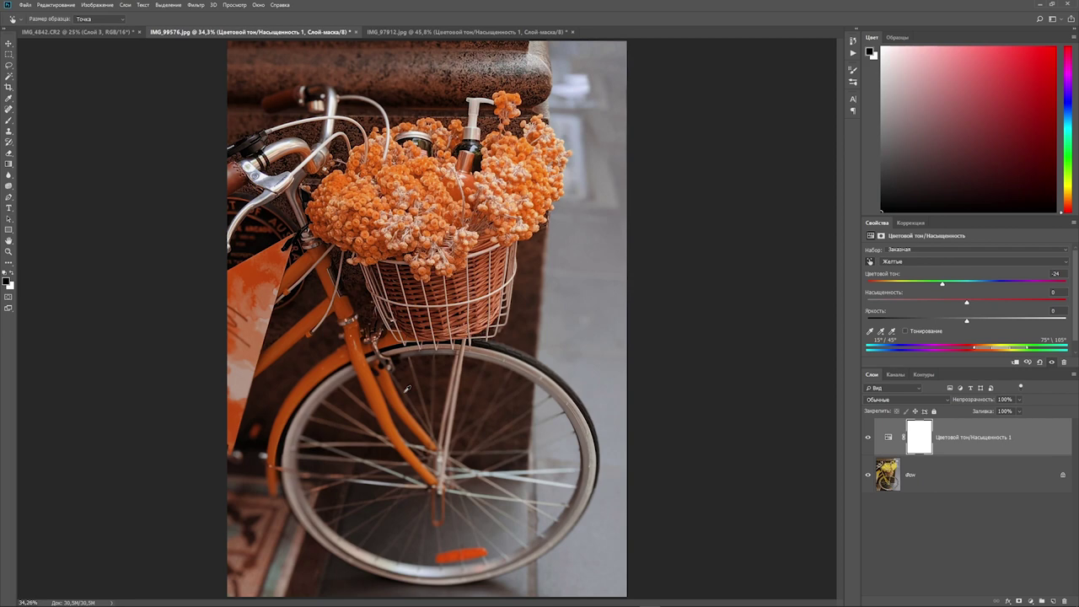
Invert the adjustment's mask to black and paint it white over the flowers in the basket, including the uppermost sprig
key("ctrl+i")
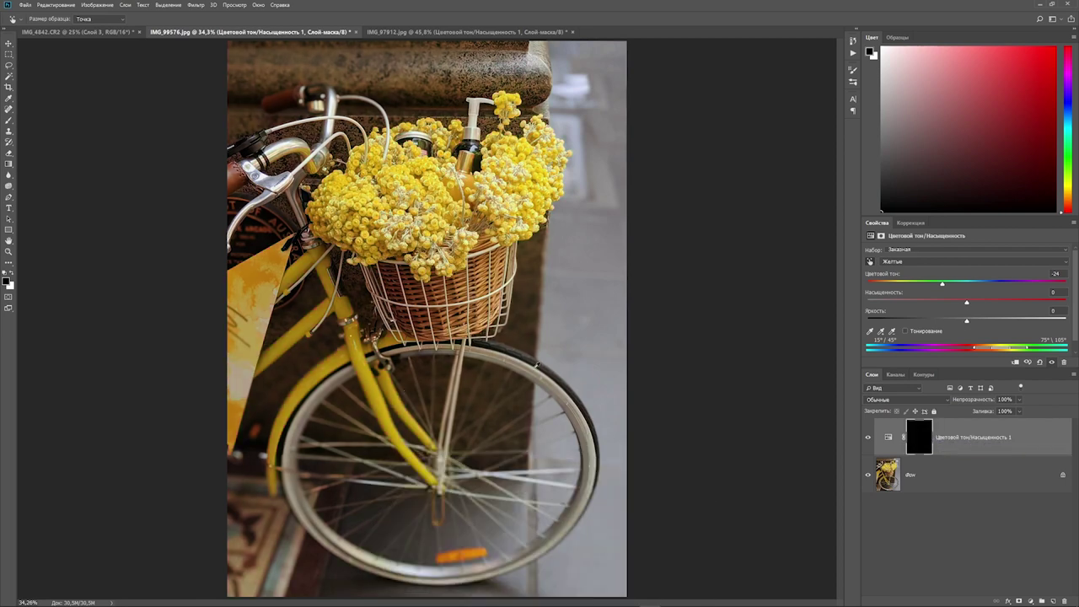
key("b")
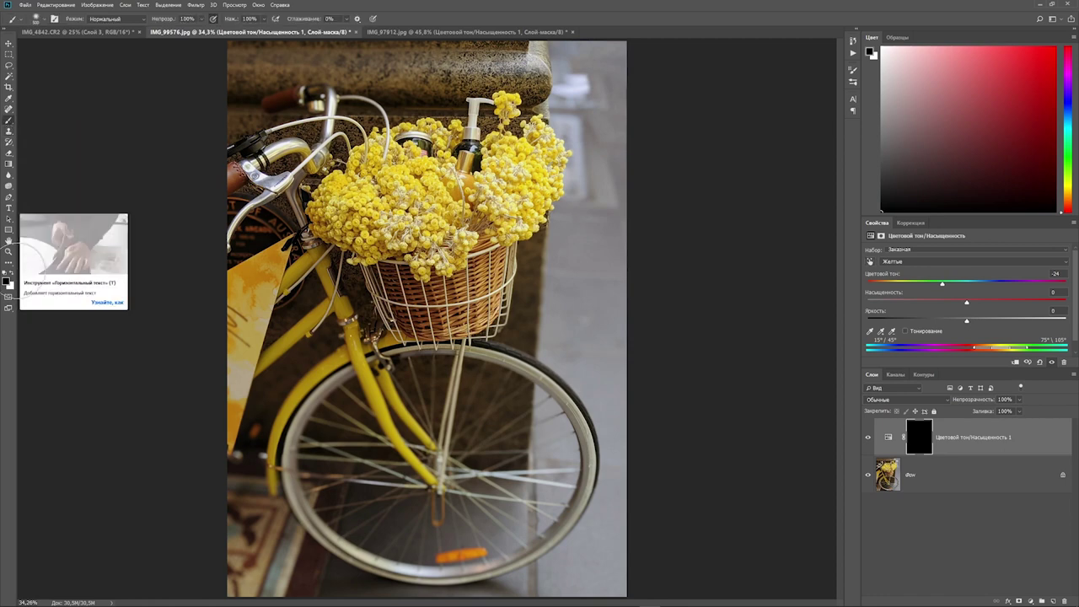
left_click(12, 272)
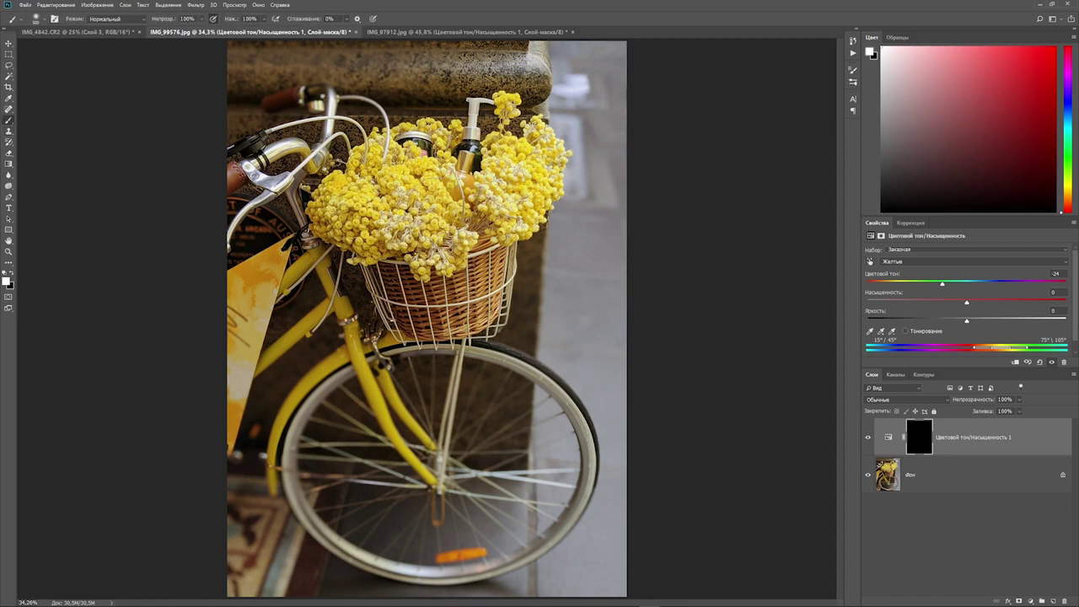
mouse_move(417, 211)
left_mouse_down()
mouse_move(392, 181)
mouse_move(348, 192)
mouse_move(363, 246)
mouse_move(414, 257)
mouse_move(540, 152)
mouse_move(456, 149)
mouse_move(447, 135)
mouse_move(439, 156)
mouse_move(429, 150)
left_mouse_up()
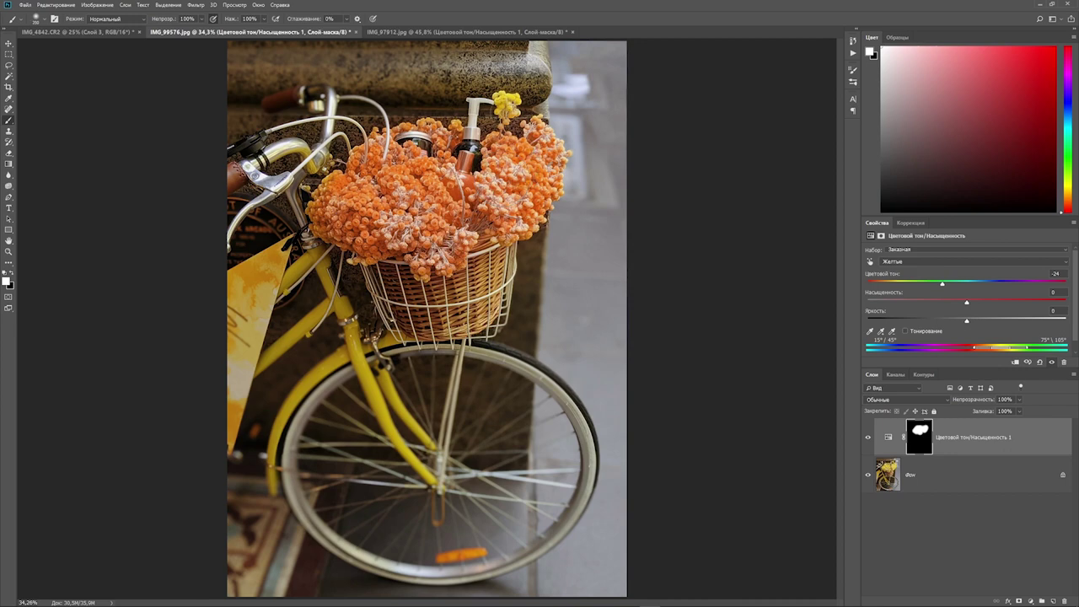
mouse_move(503, 118)
left_mouse_down()
mouse_move(502, 102)
mouse_move(514, 99)
left_mouse_up()
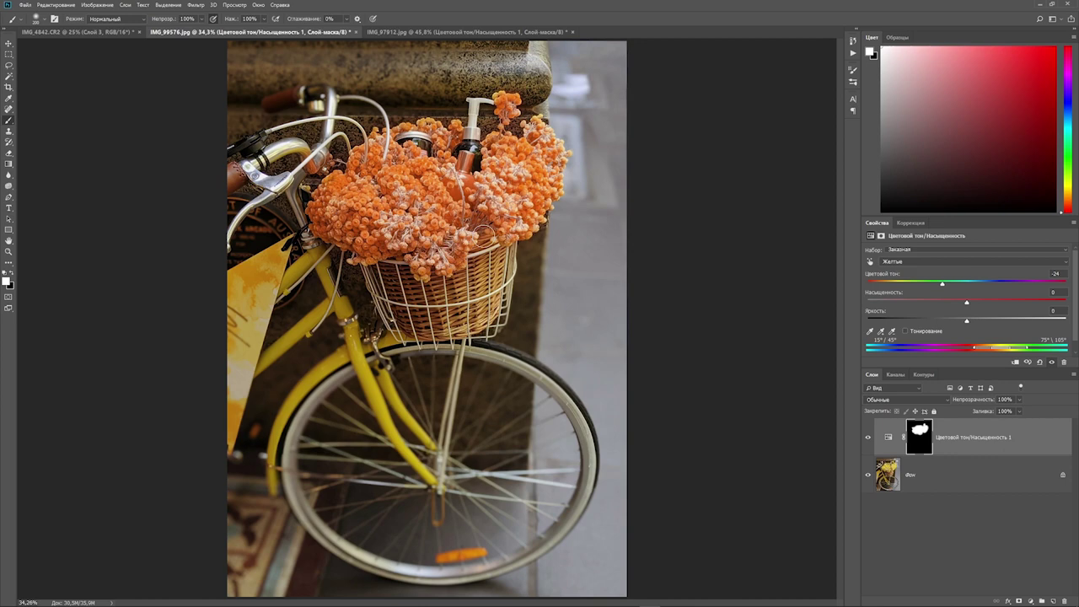
Add a Curves adjustment layer and a Vibrance adjustment layer to the bicycle photo
left_click(1031, 600)
left_click(1032, 602)
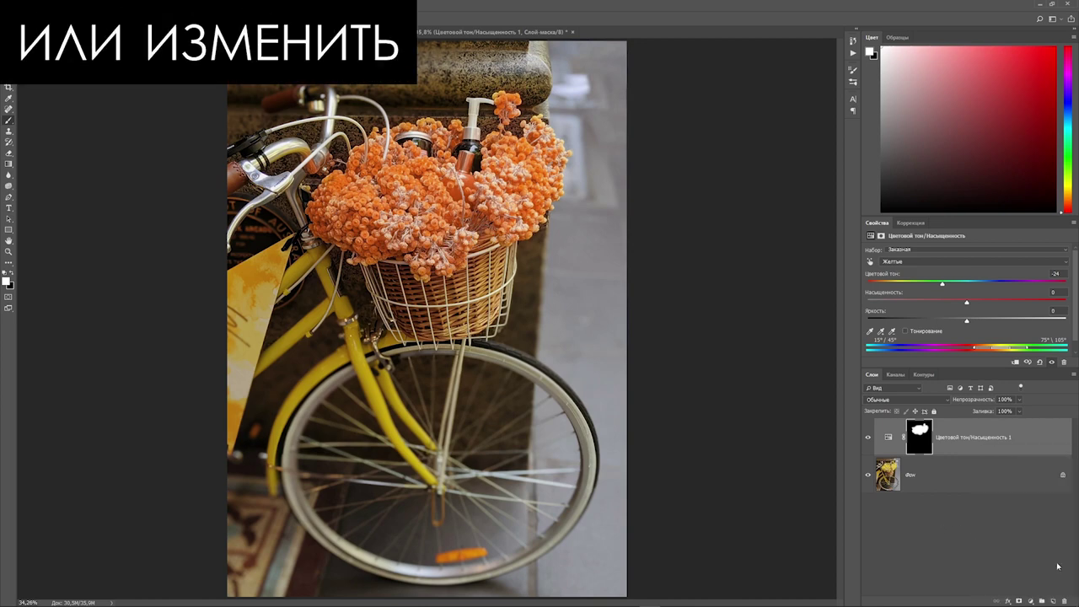
left_click(1032, 601)
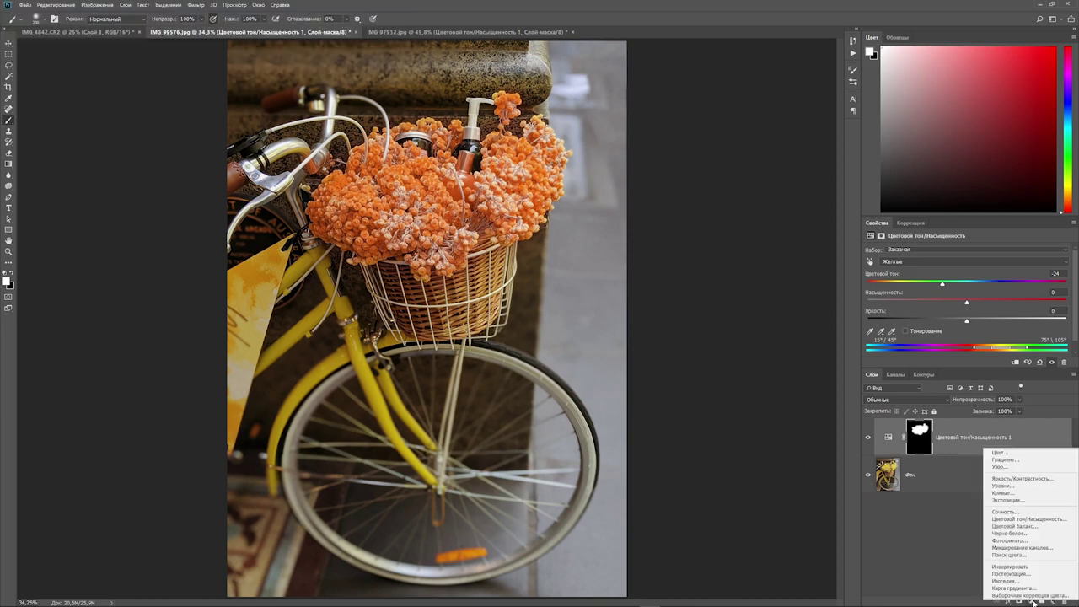
left_click(1017, 497)
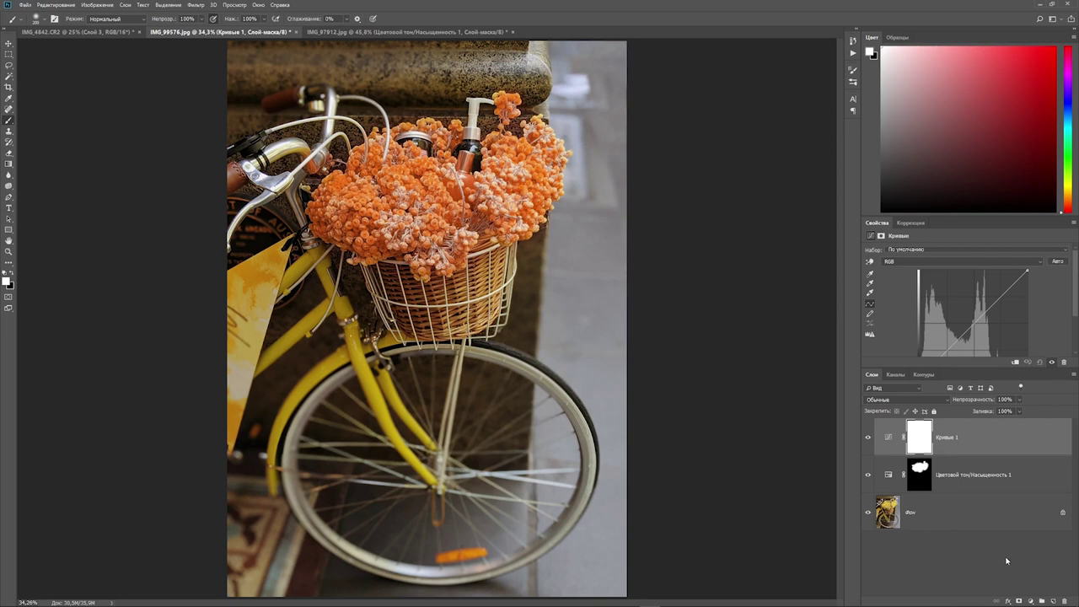
left_click(1033, 601)
left_click(941, 441)
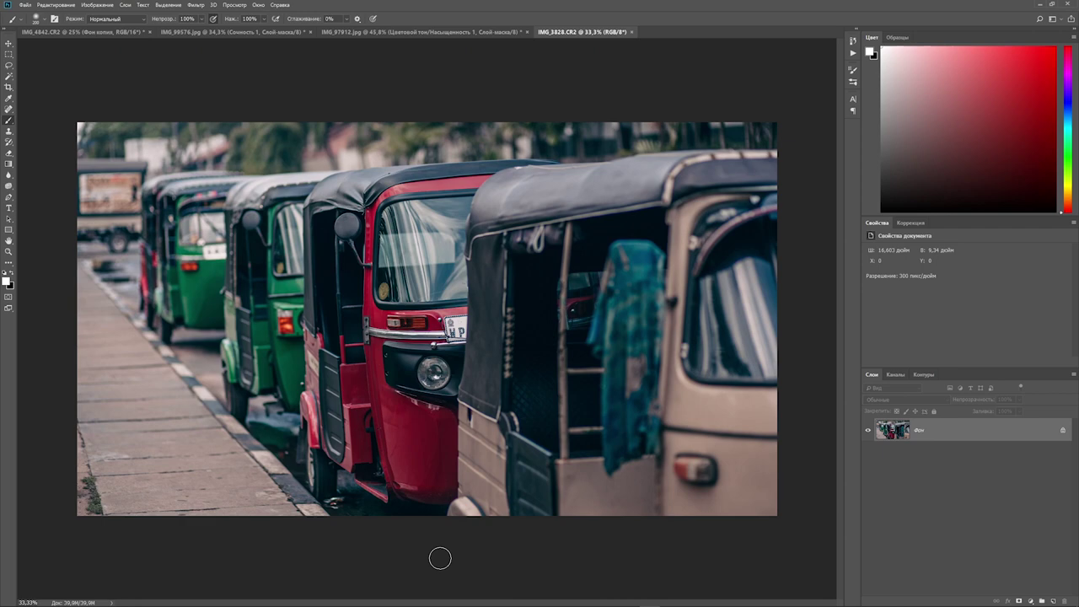
Duplicate the background layer of the tuk-tuk photo IMG_3828.CR2 and apply a Gaussian Blur with a 16.6-pixel radius to the copy
key("ctrl+j")
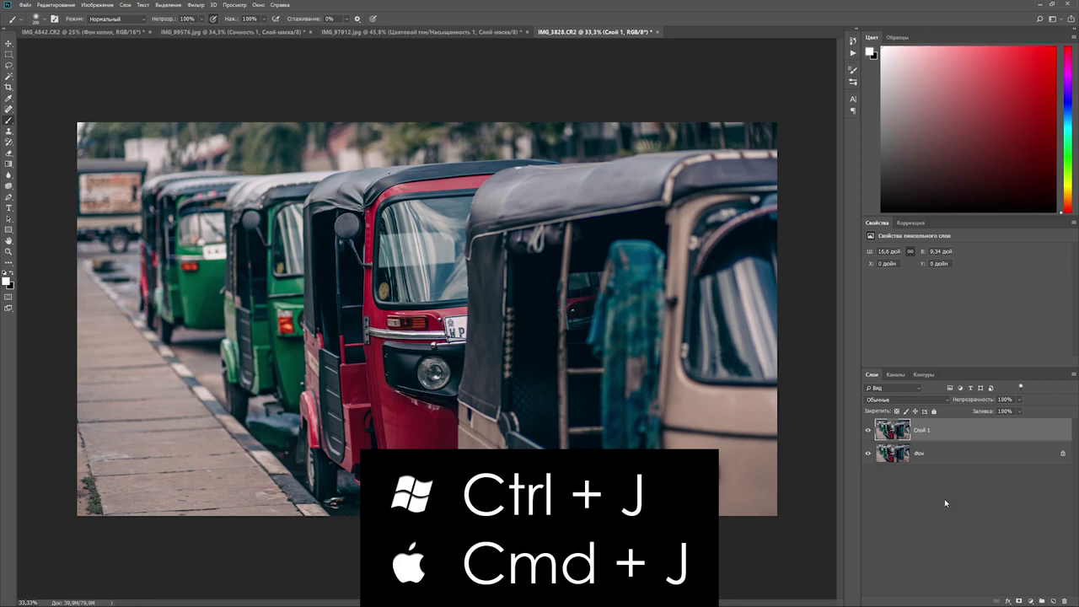
left_click(196, 5)
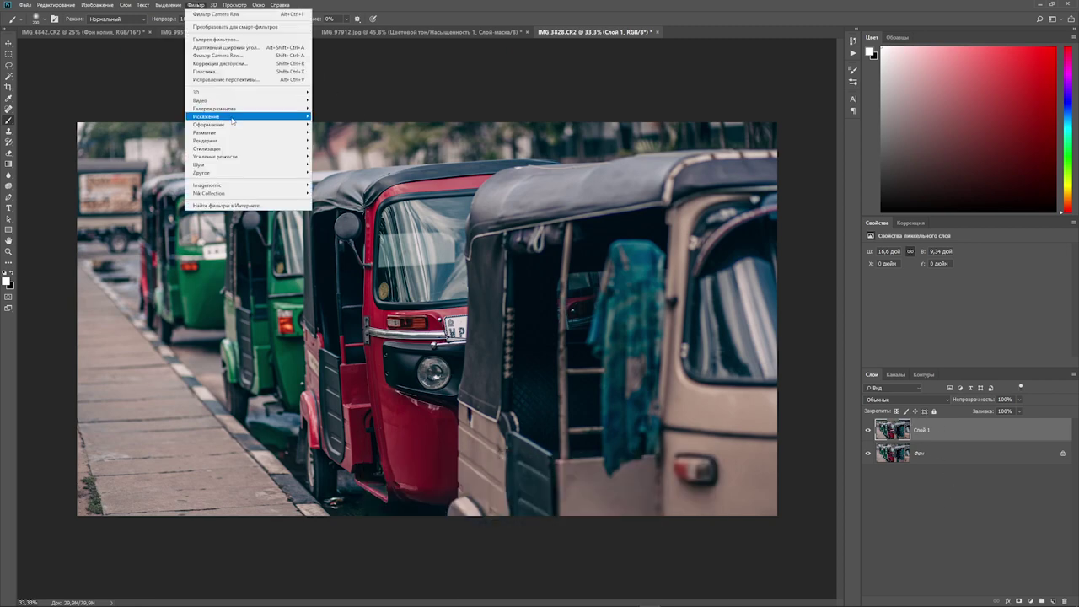
mouse_move(233, 132)
left_click(360, 173)
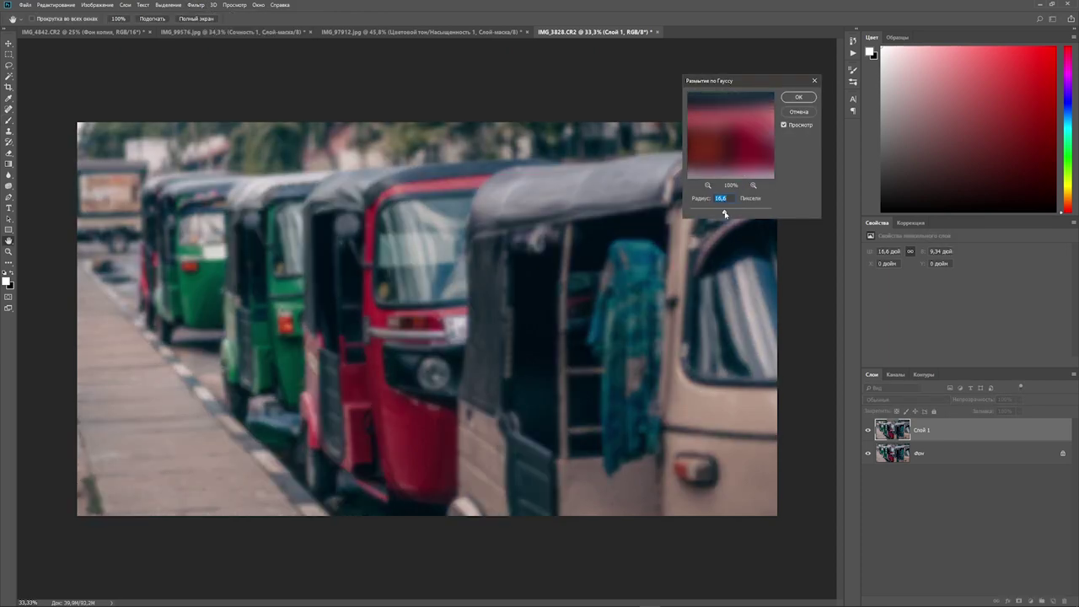
left_click(799, 97)
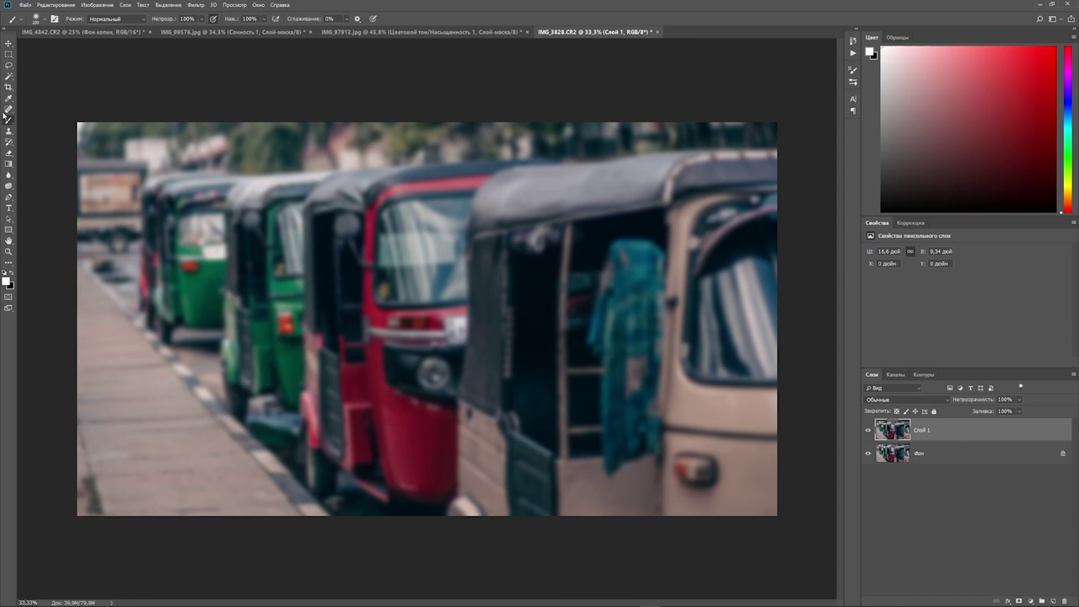
Try erasing the blurred layer over the red tuk-tuk and the pavement, and undo the eraser strokes
left_click(8, 153)
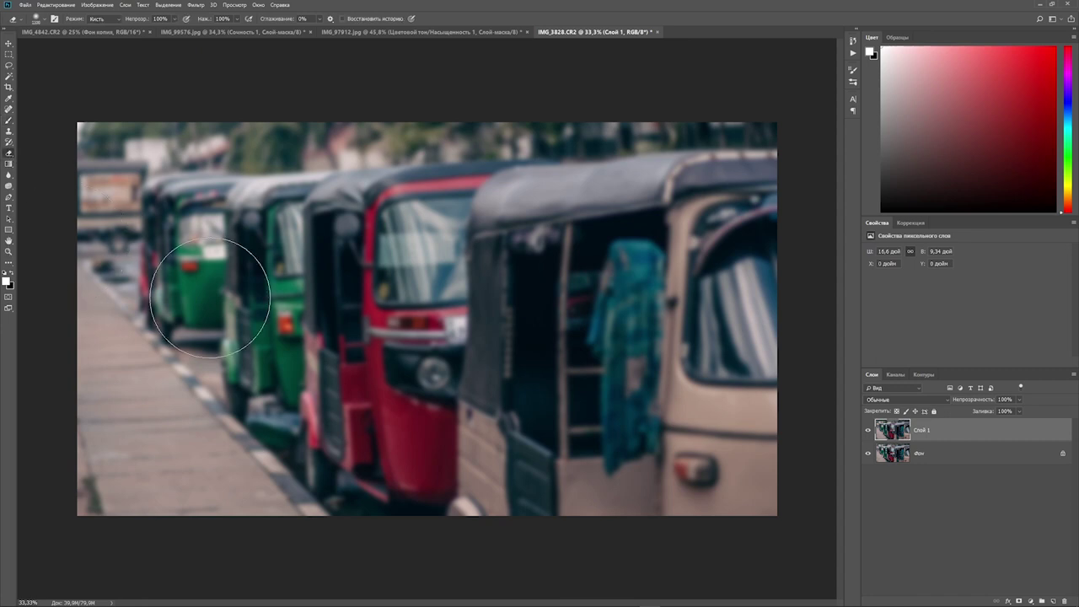
mouse_move(386, 349)
left_mouse_down()
mouse_move(410, 242)
mouse_move(394, 415)
mouse_move(394, 393)
mouse_move(375, 437)
mouse_move(383, 296)
mouse_move(399, 252)
mouse_move(388, 282)
left_mouse_up()
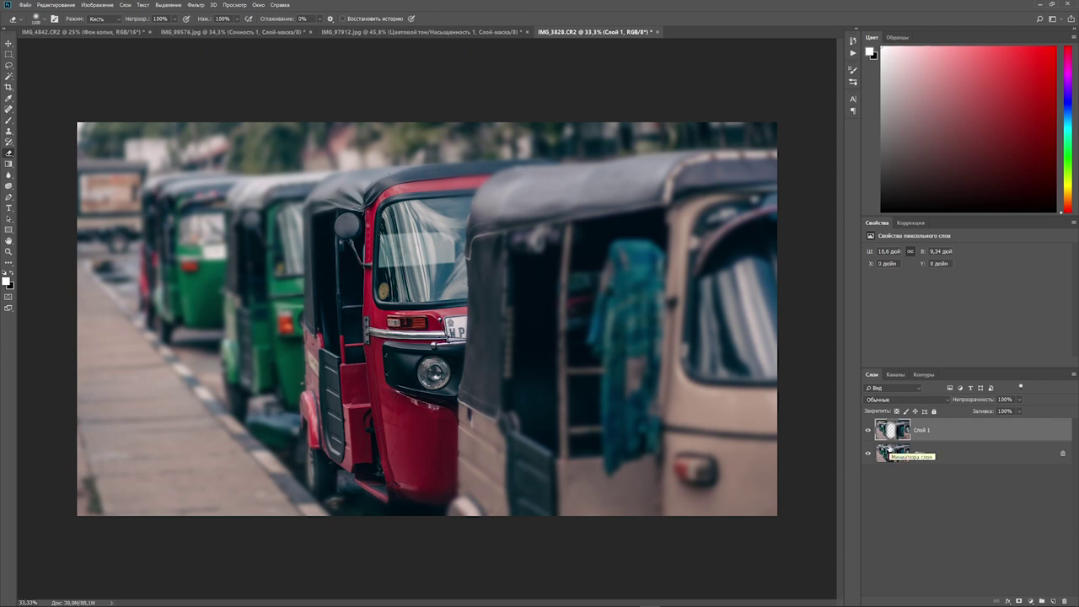
mouse_move(275, 366)
left_mouse_down()
mouse_move(307, 462)
mouse_move(212, 480)
left_mouse_up()
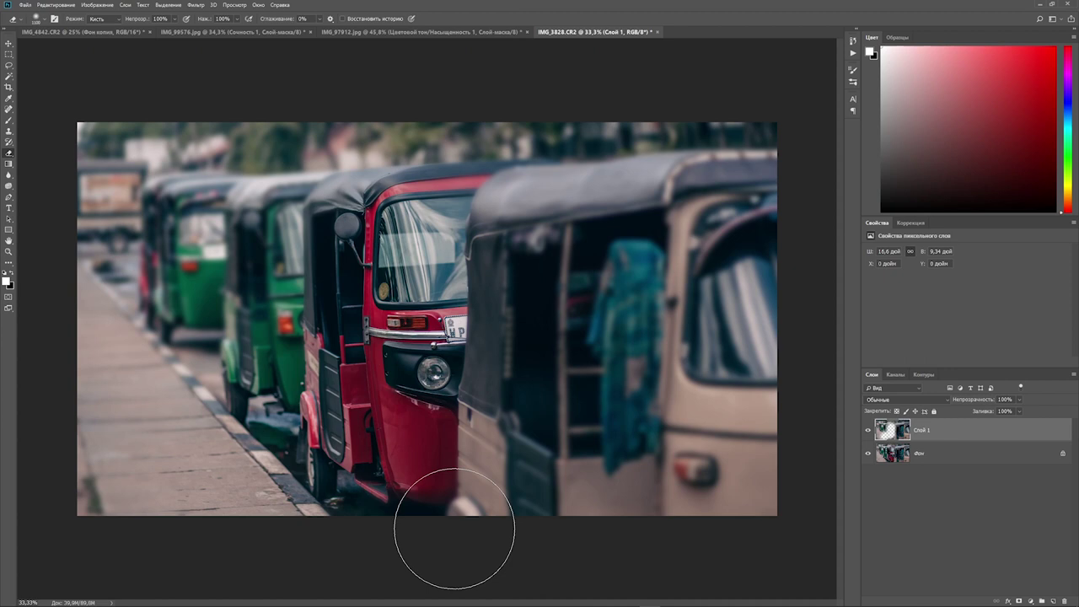
key("ctrl+z")
key("ctrl+z")
key("ctrl+z")
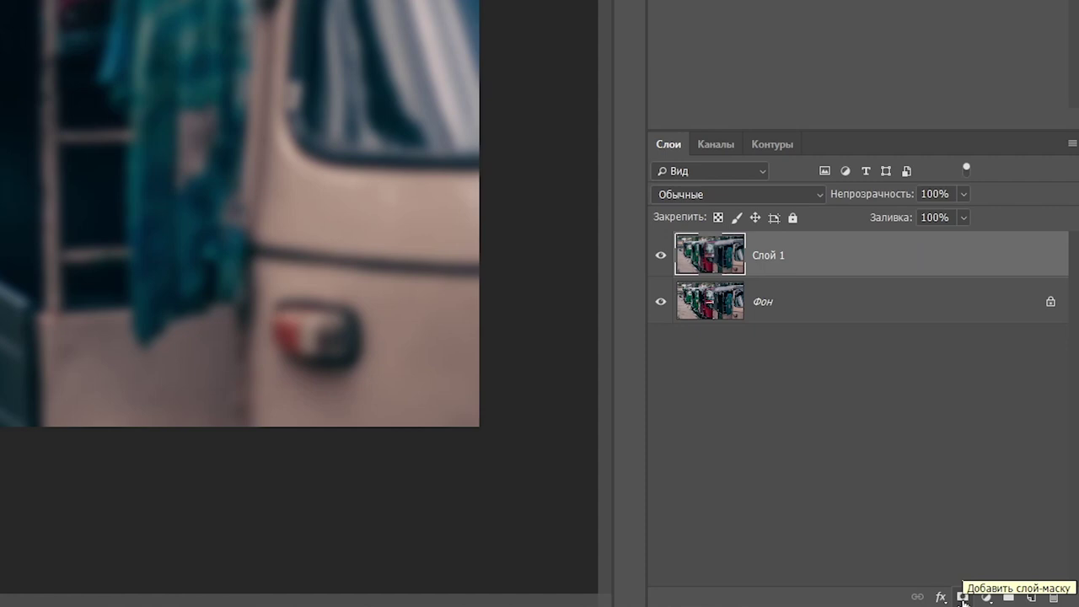
Add a white layer mask to the blurred layer, switch between its image and mask, and leave the mask selected
left_click(963, 597)
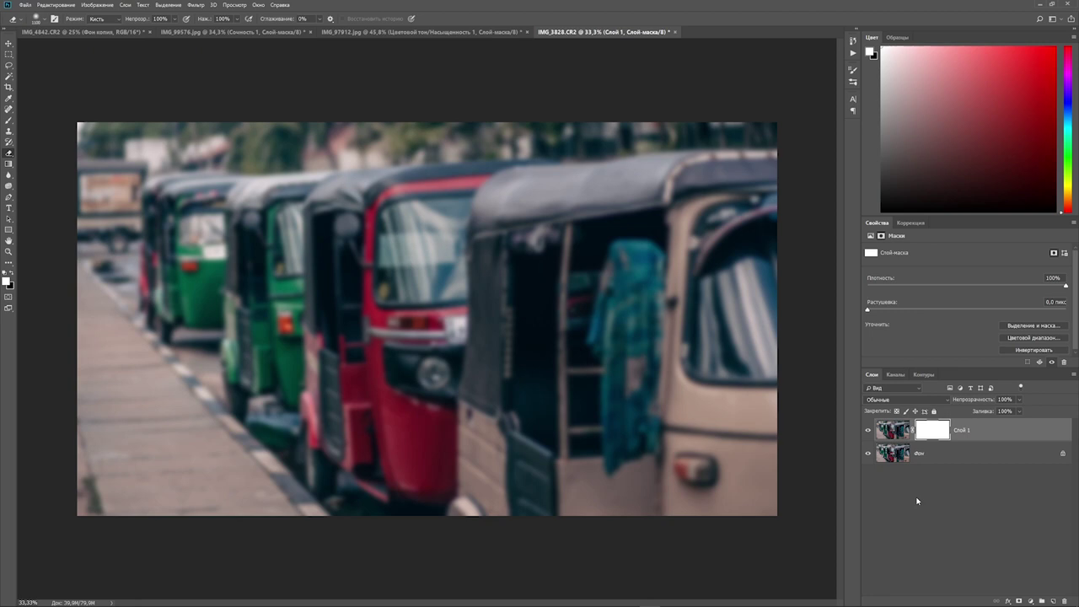
left_click(885, 434)
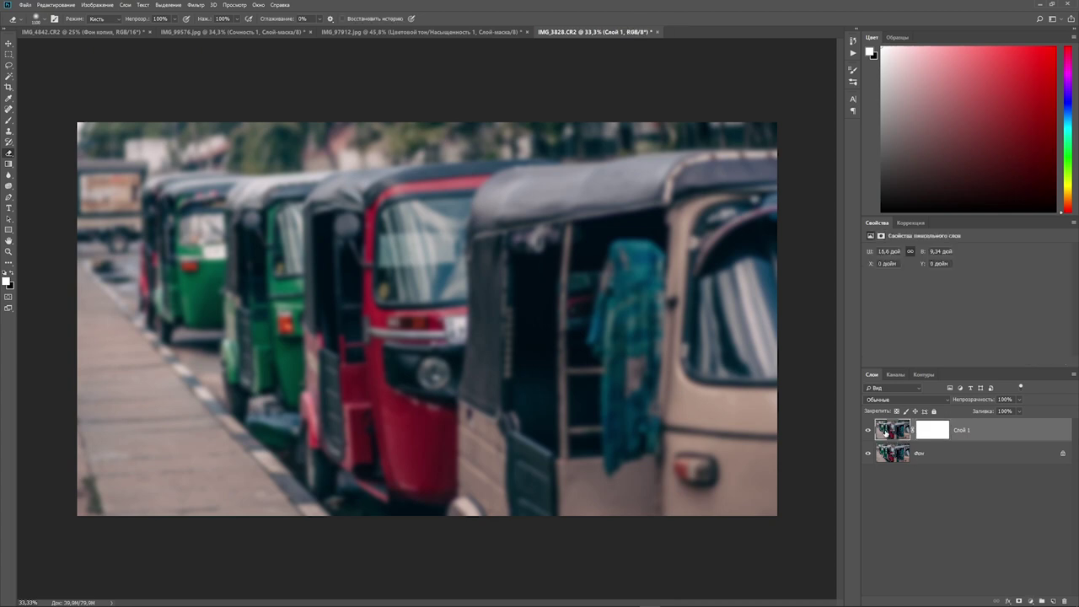
left_click(934, 435)
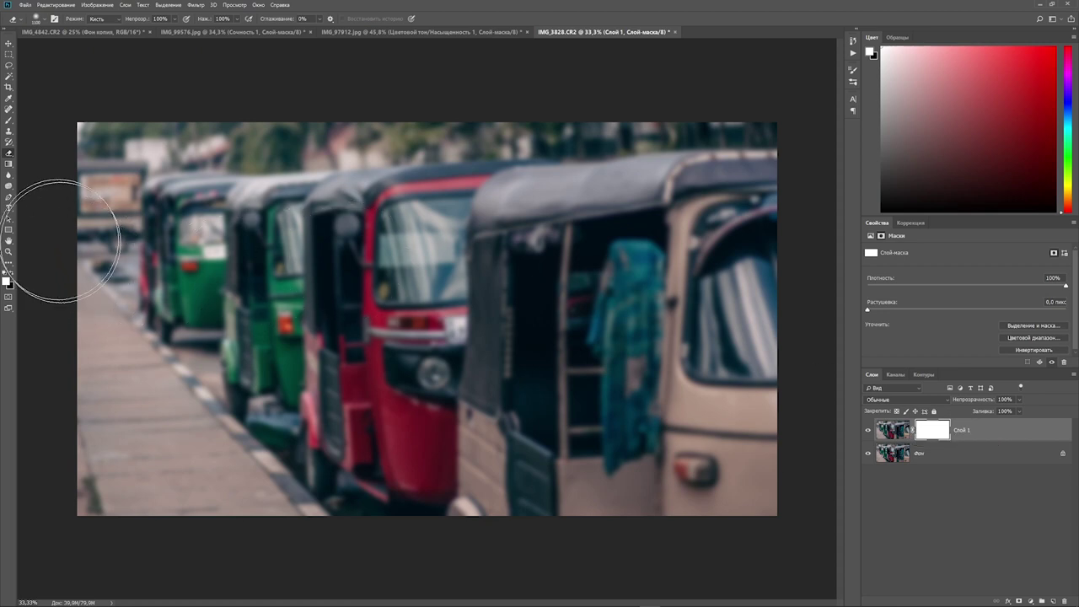
Brush the mask black over the red tuk-tuk to reveal it sharp, and white over the neighbouring beige vehicle to restore its blur
left_click(9, 123)
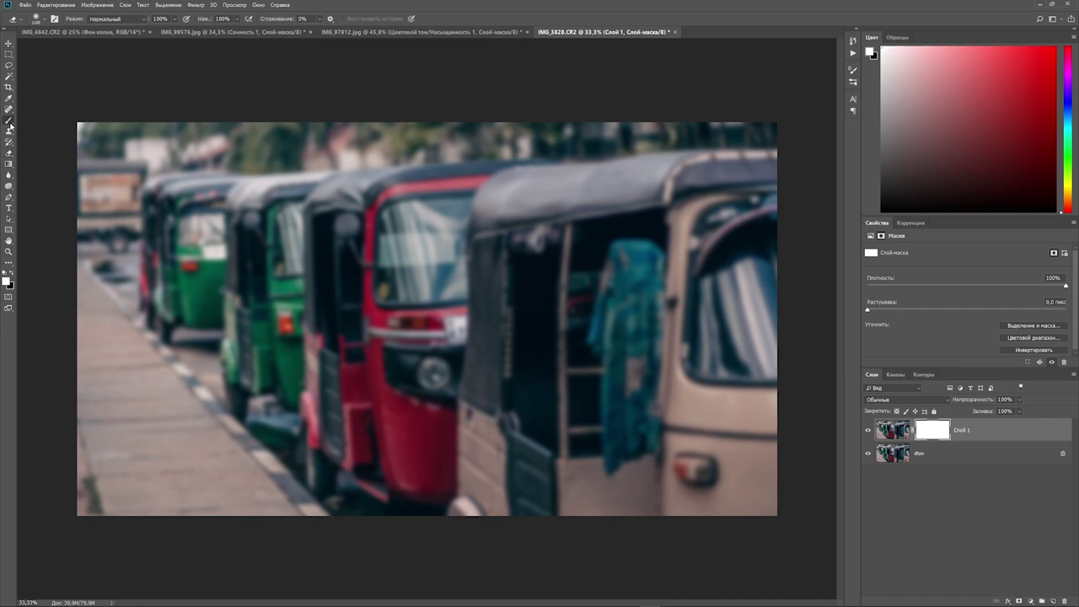
left_click(12, 273)
mouse_move(369, 342)
left_mouse_down()
mouse_move(380, 223)
mouse_move(419, 217)
mouse_move(460, 245)
mouse_move(409, 458)
mouse_move(348, 445)
mouse_move(447, 244)
mouse_move(405, 530)
mouse_move(434, 464)
mouse_move(447, 466)
left_mouse_up()
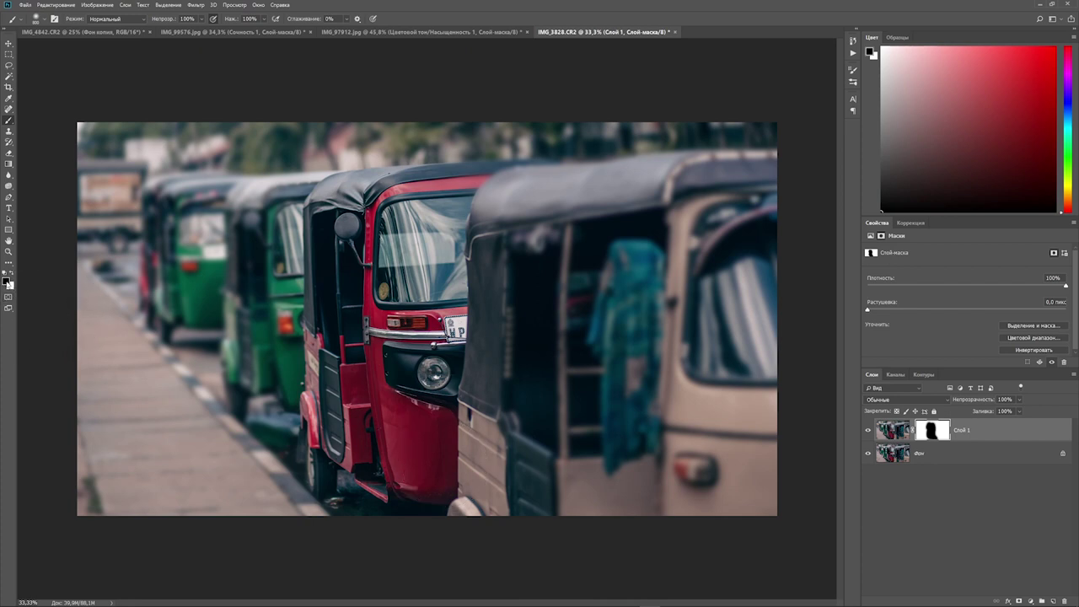
key("x")
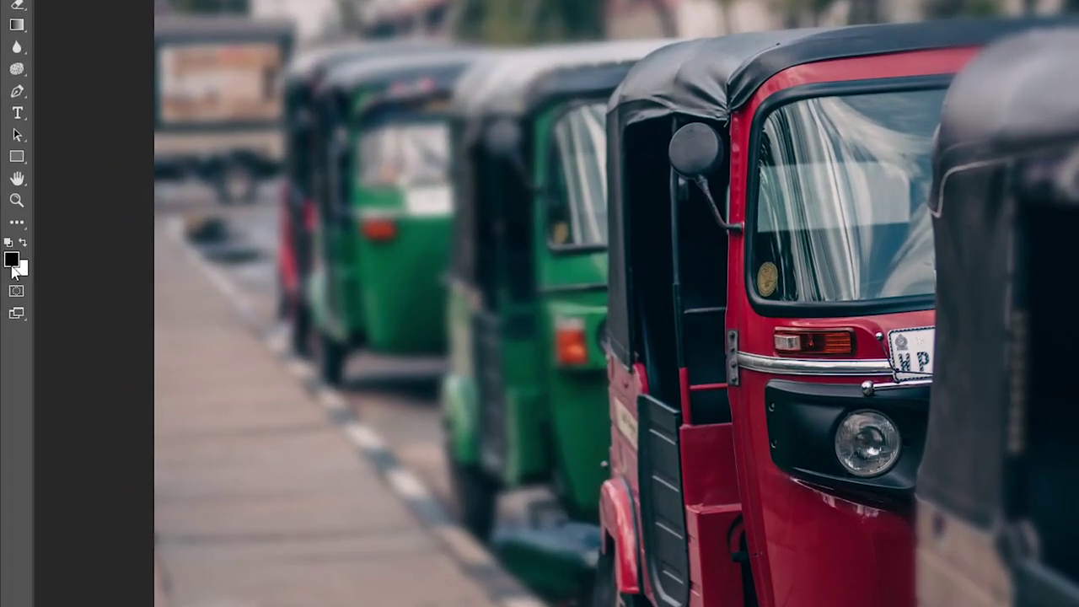
key("x")
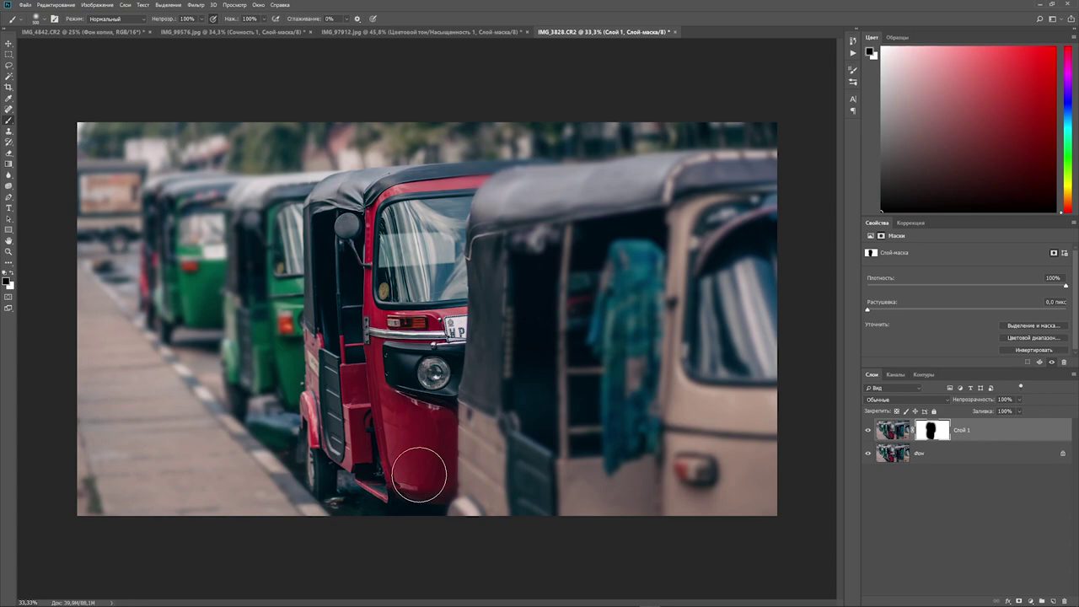
Refine the mask along the rear side edge of the red tuk-tuk using a smaller brush, alternating black and white
key("ctrl+plus")
key("ctrl+plus")
key("ctrl+plus")
key("ctrl+plus")
key("ctrl+plus")
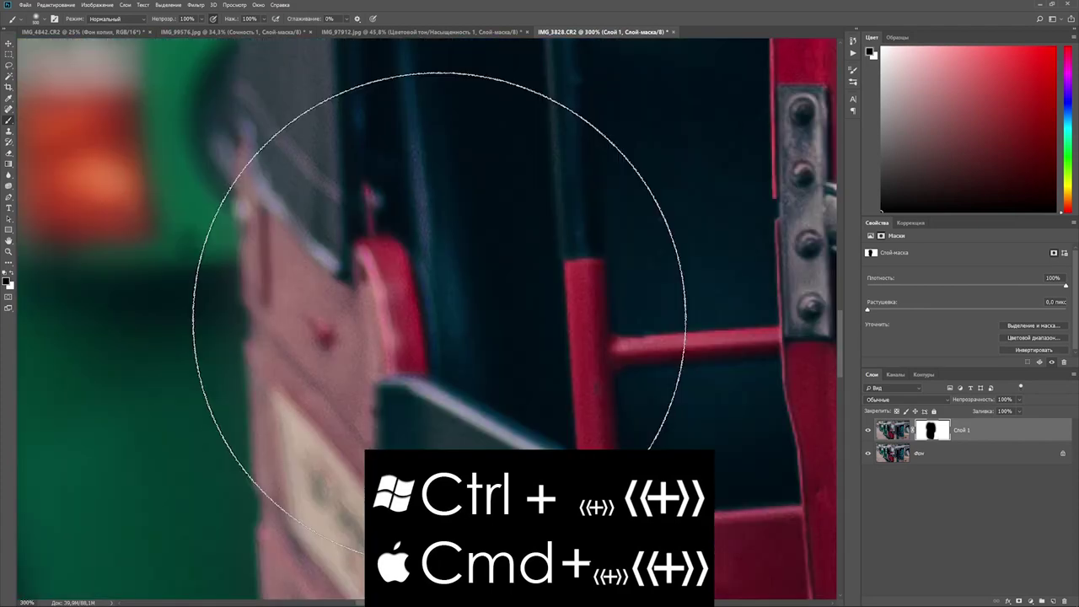
key("bracketleft")
key("bracketleft")
key("bracketleft")
key("bracketleft")
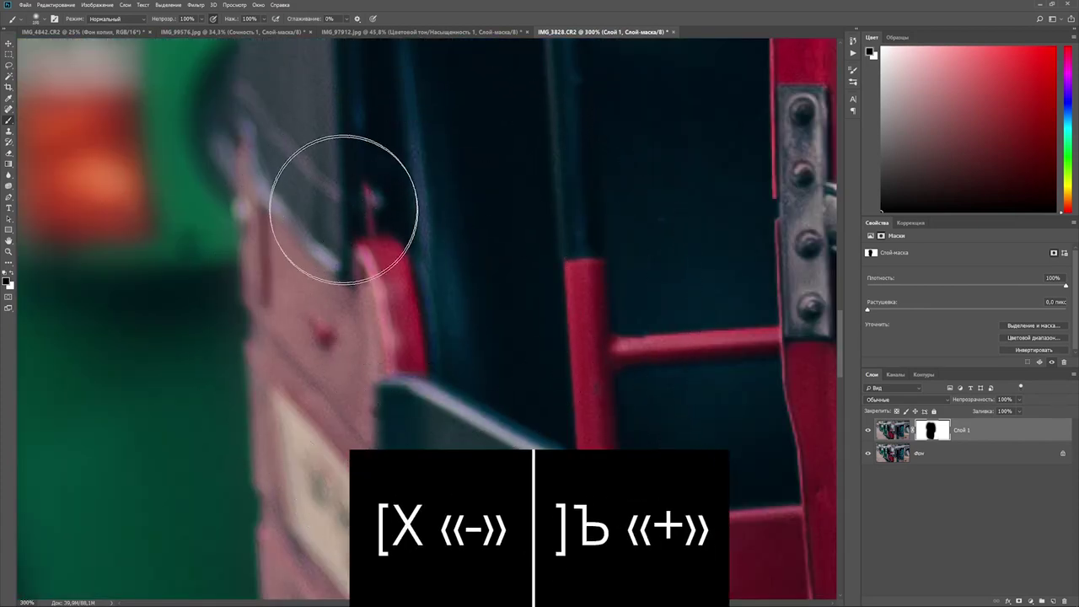
key("x")
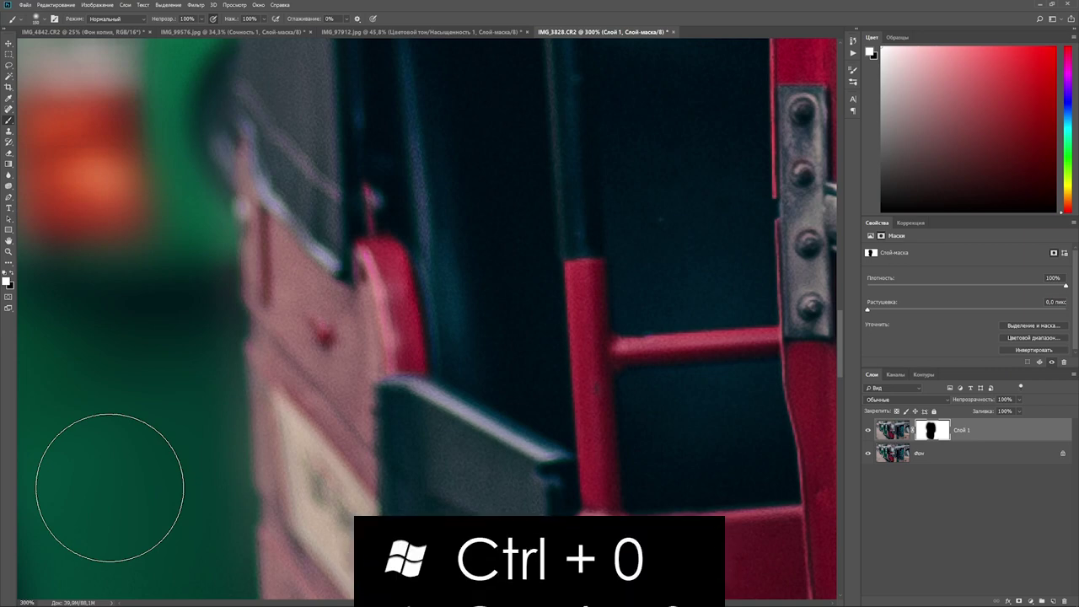
Touch up the mask along the red tuk-tuk's roof, switching the brush between black and white
key("ctrl+0")
key("x")
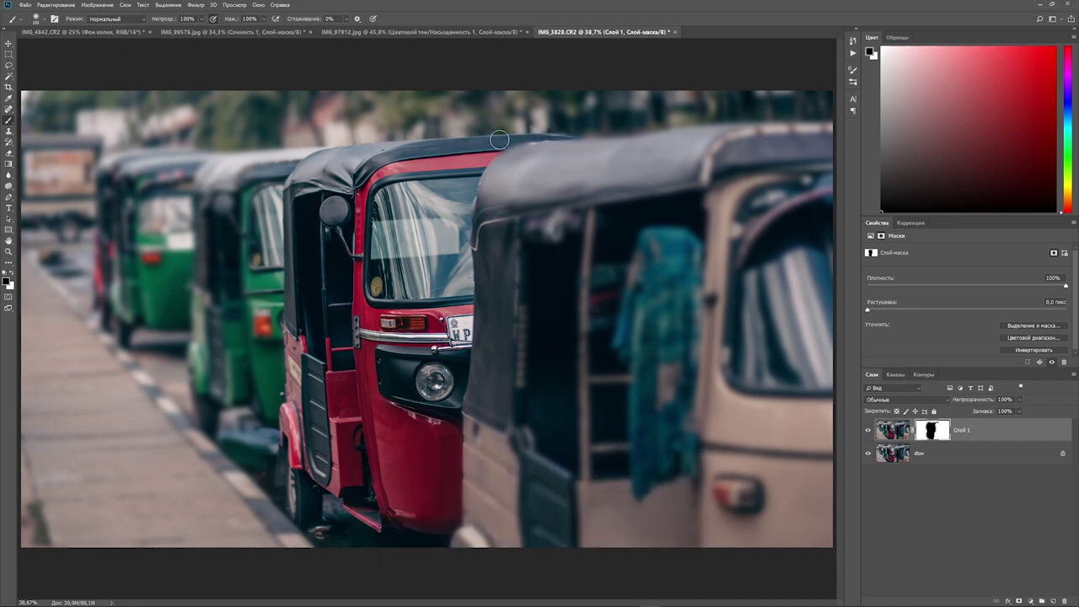
key("x")
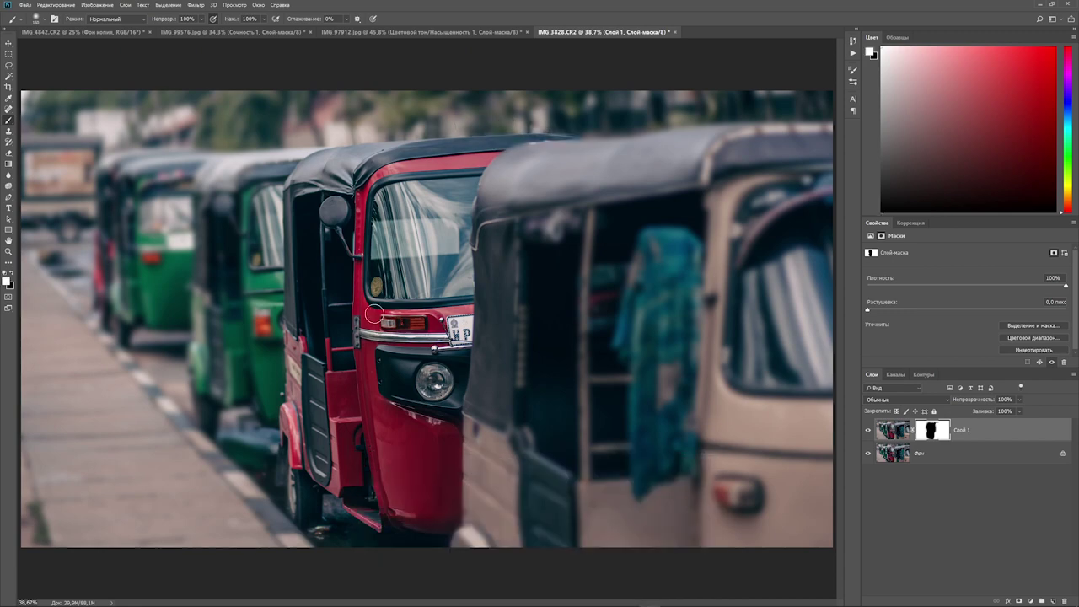